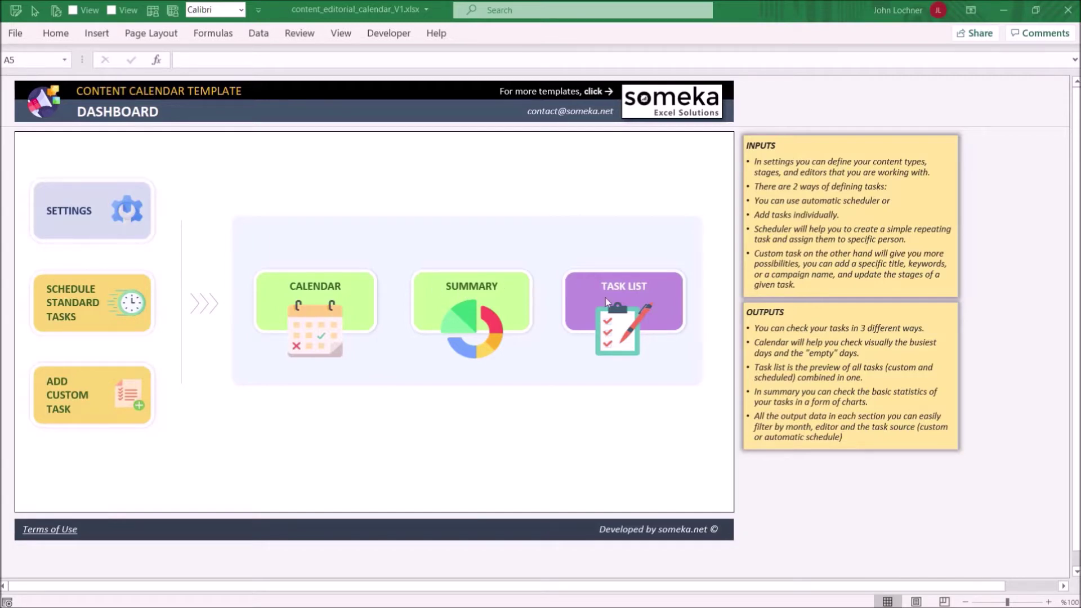
Step: Open the Settings sheet listing content types, stages, editors and the 2021 calendar year
click(105, 211)
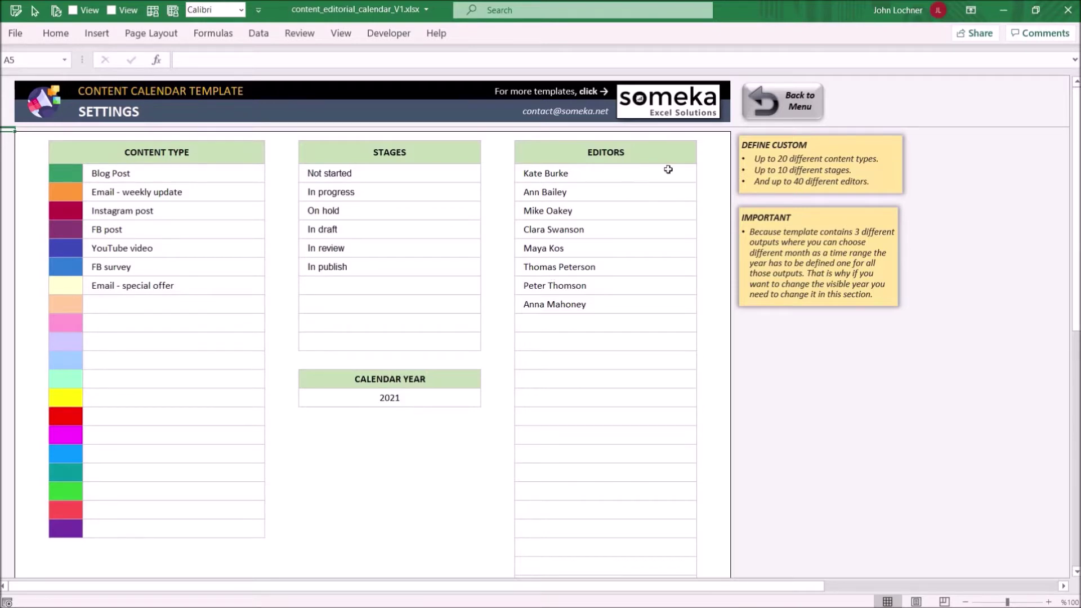
Step: Return to the Dashboard and open the Scheduler sheet of repeating standard tasks
click(754, 106)
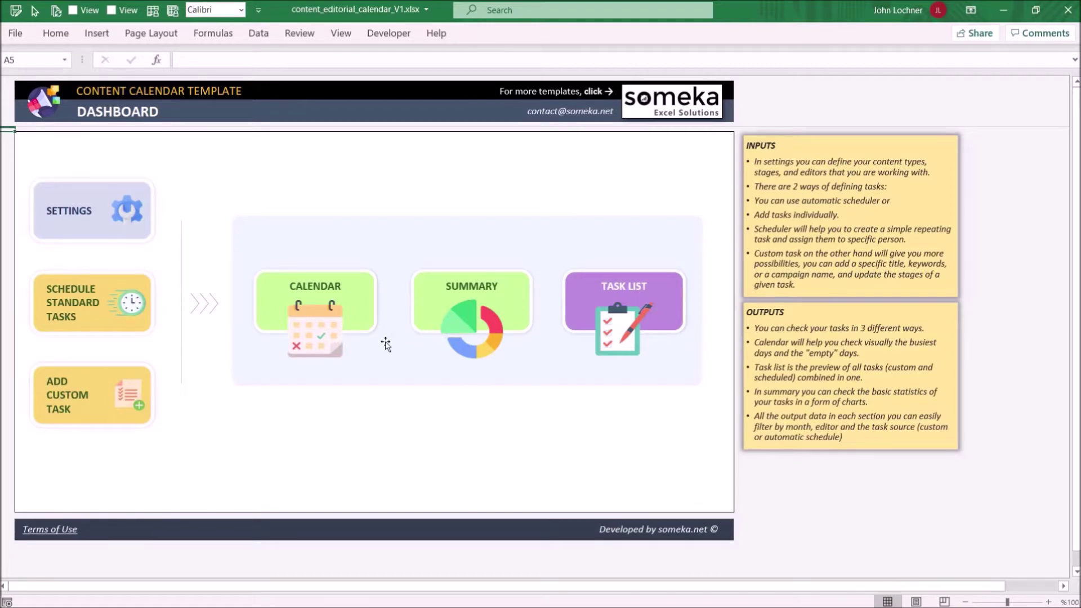
click(100, 307)
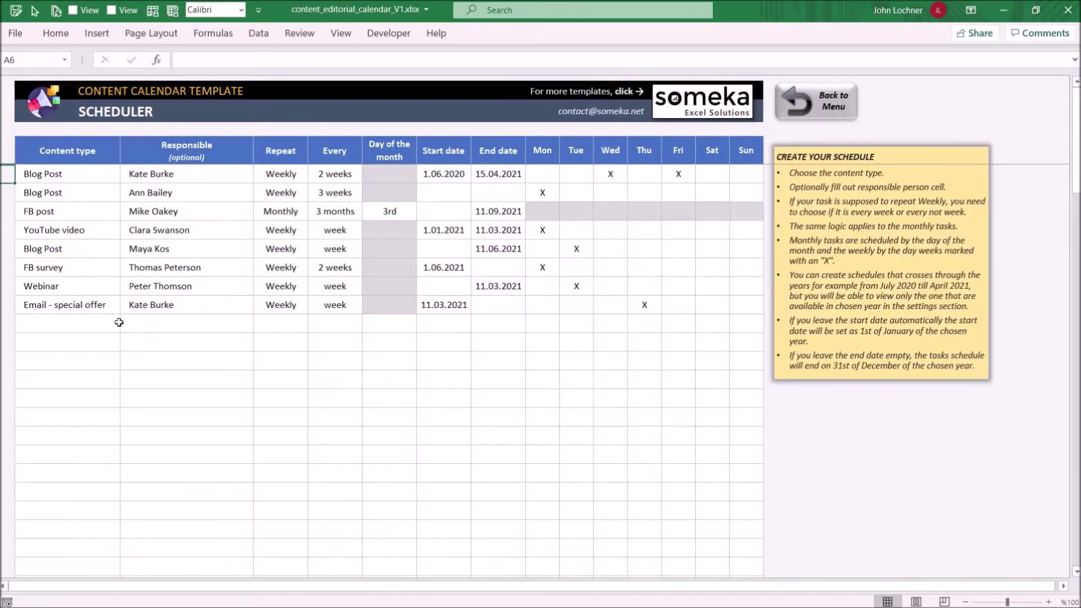
Step: Start a new scheduler row as a Blog Post task assigned to an editor
click(117, 326)
key(alt+Down)
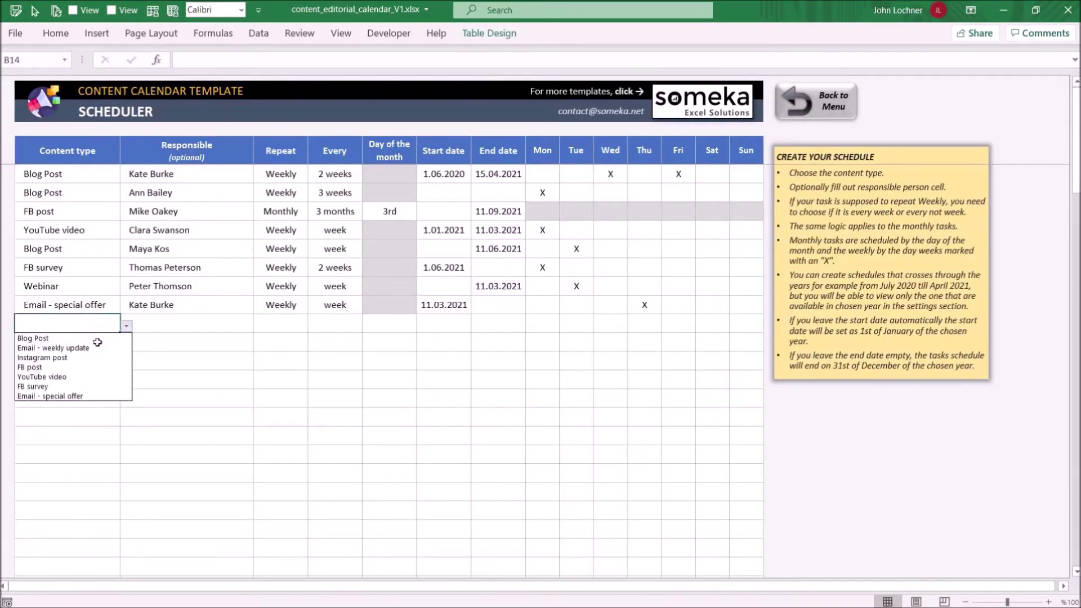
key(Return)
click(249, 333)
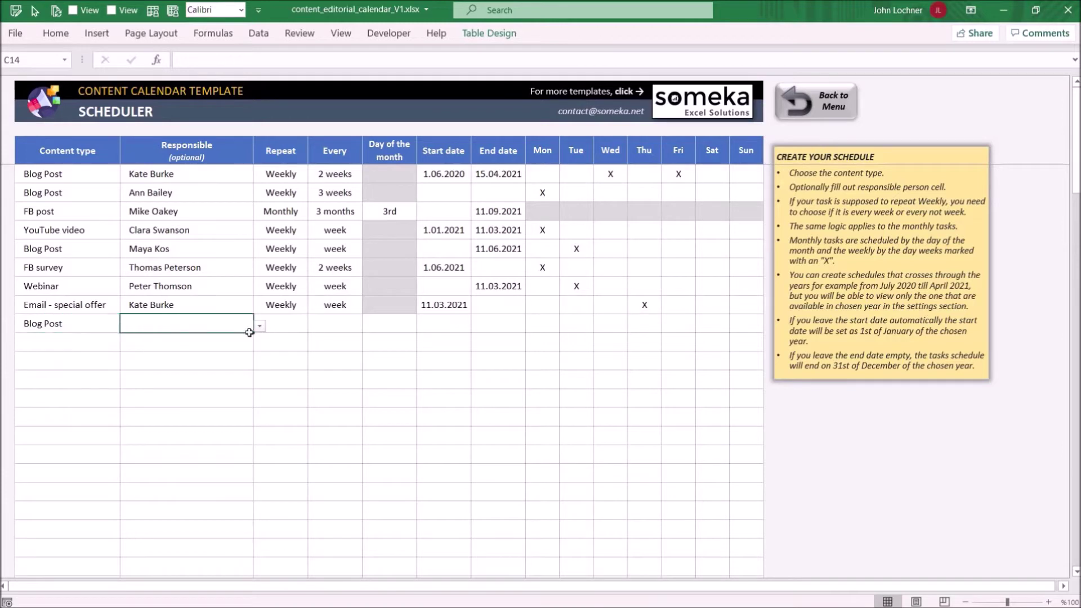
click(260, 326)
click(214, 350)
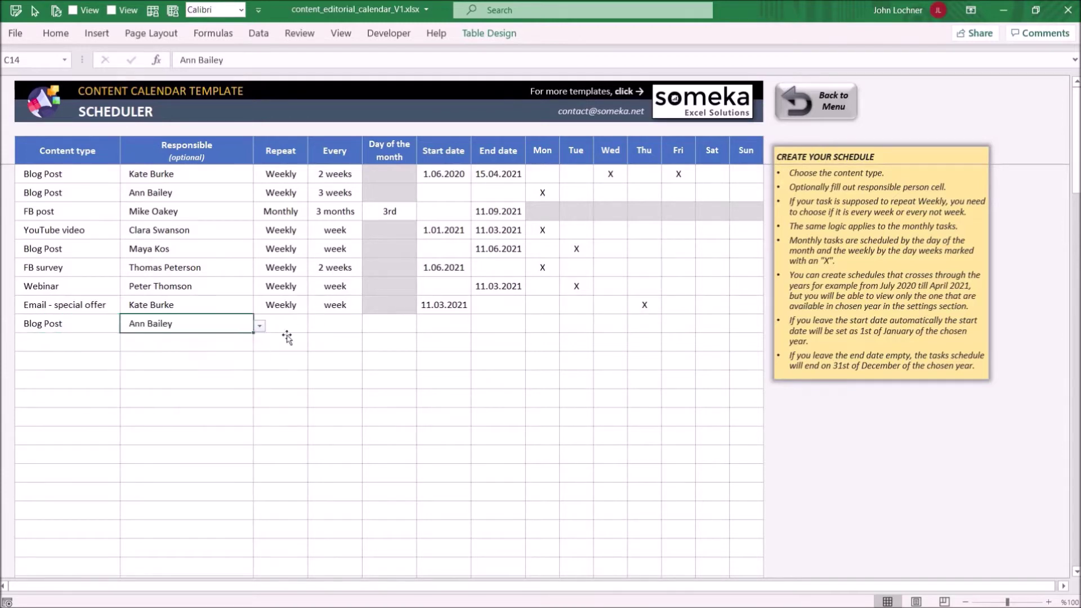
Step: Make the Blog Post task repeat Weekly every 5 weeks
click(284, 325)
click(314, 326)
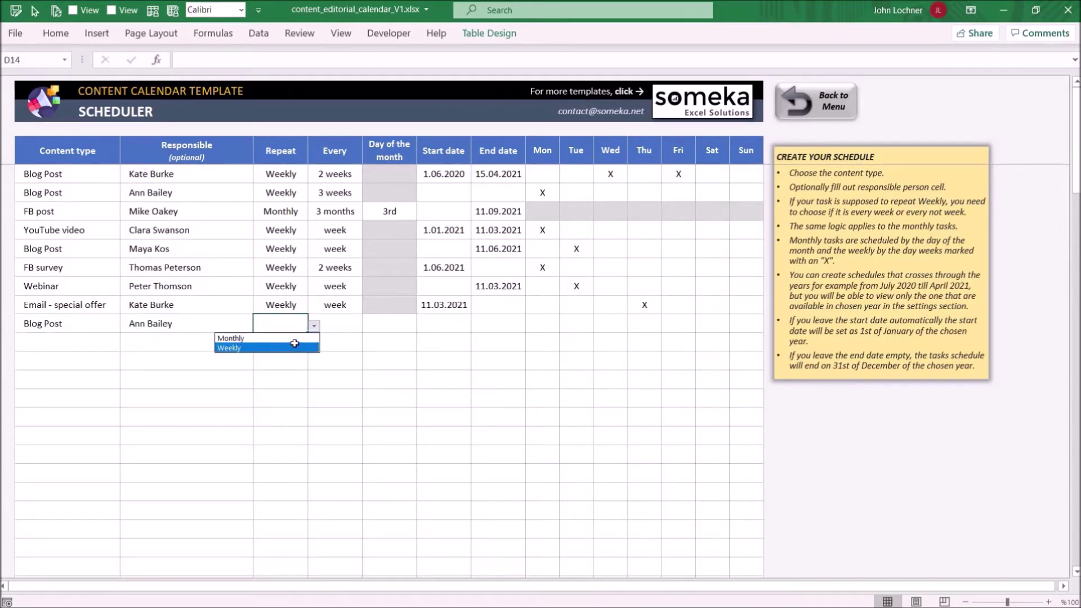
click(294, 345)
click(356, 325)
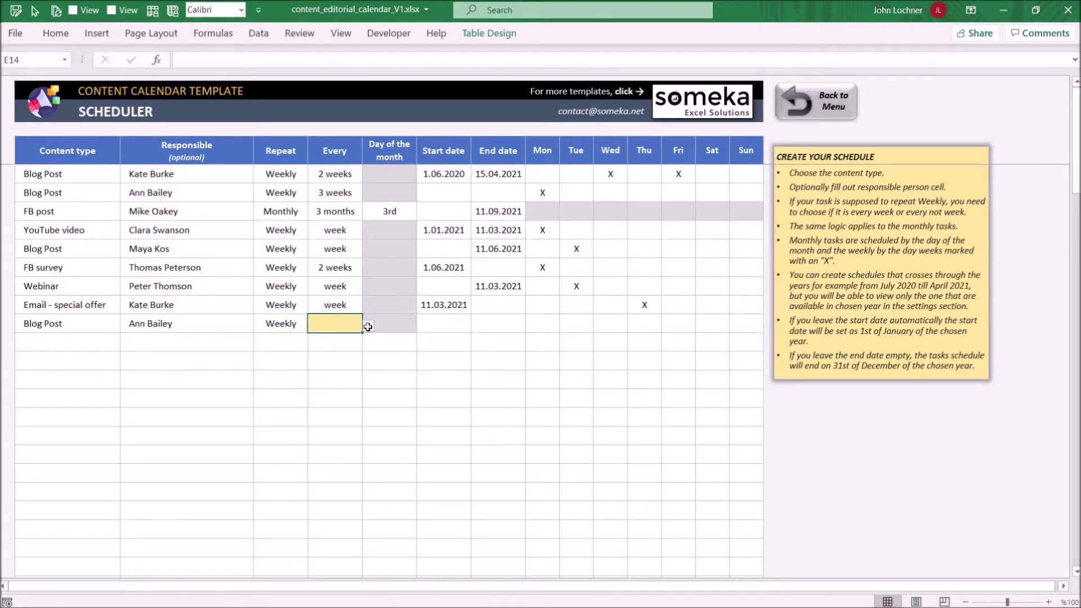
click(368, 327)
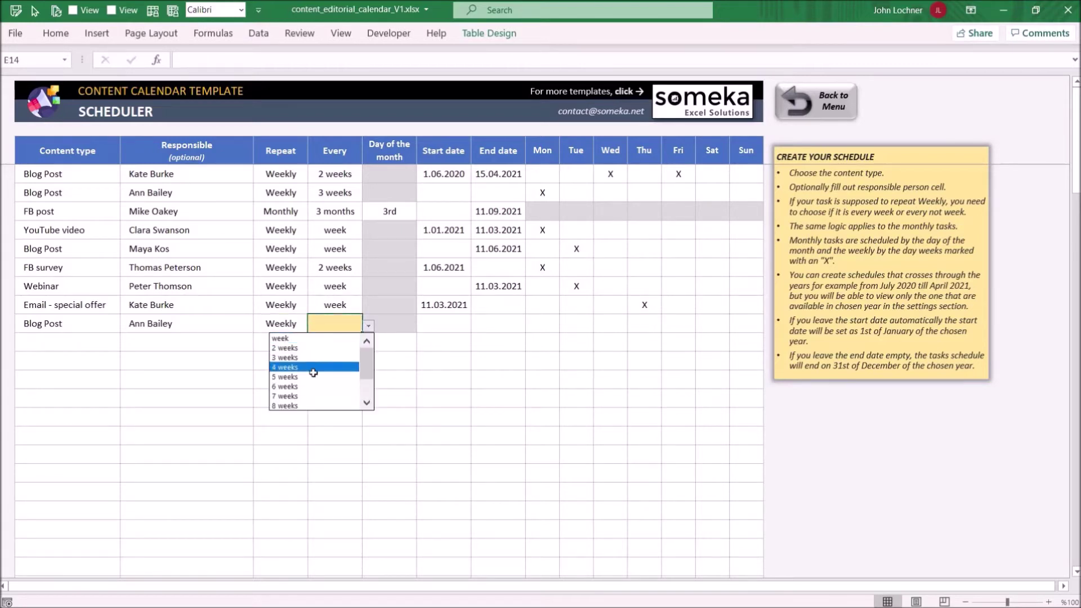
click(314, 375)
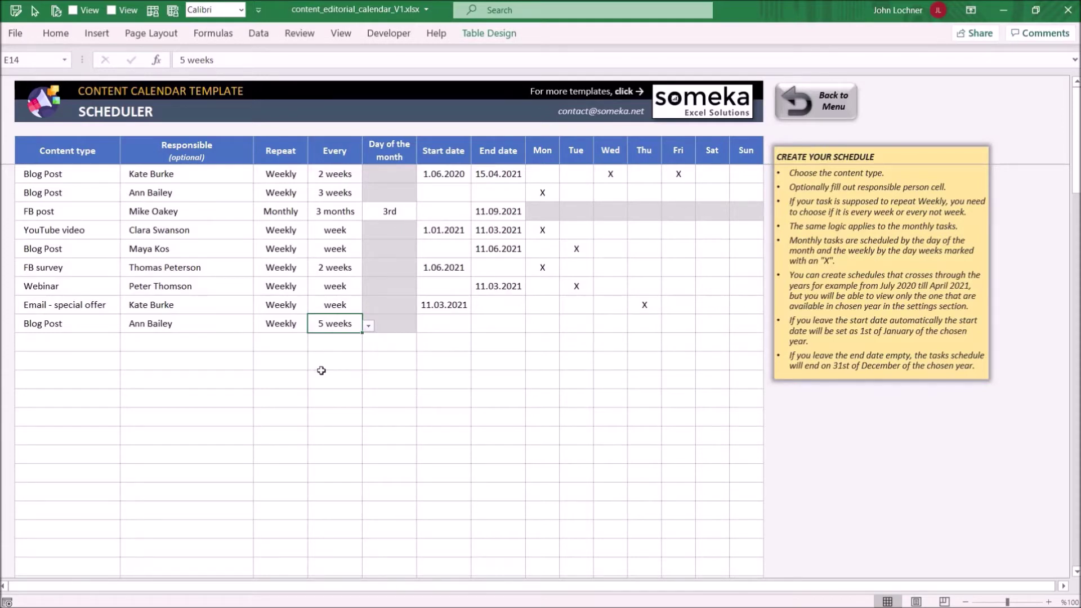
key(Left)
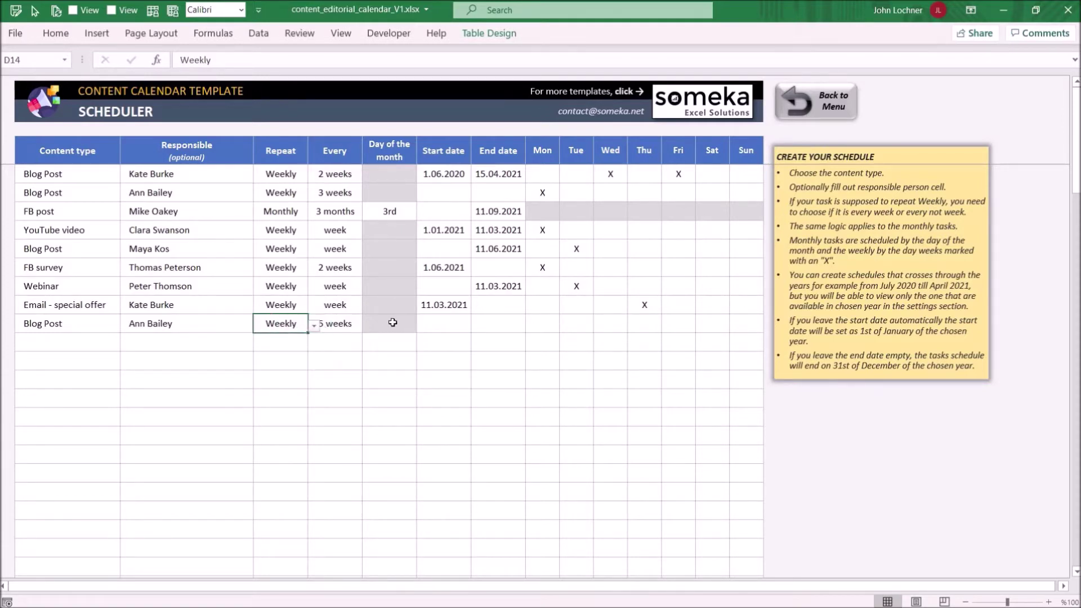
click(393, 322)
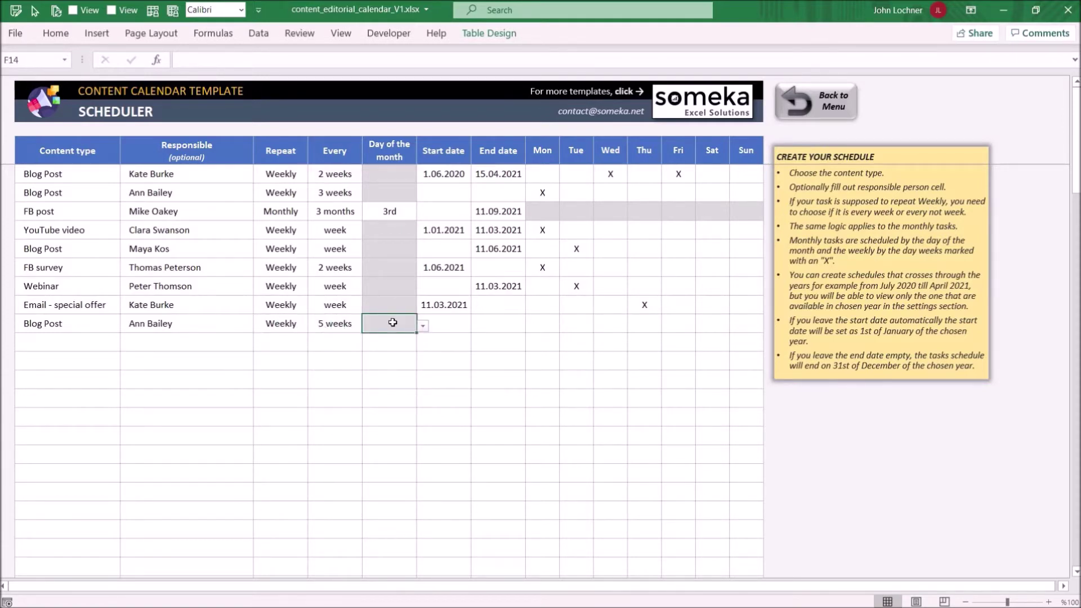
Step: Give the Blog Post task start date 11.02.2021 and end date 19.04.2021
click(453, 322)
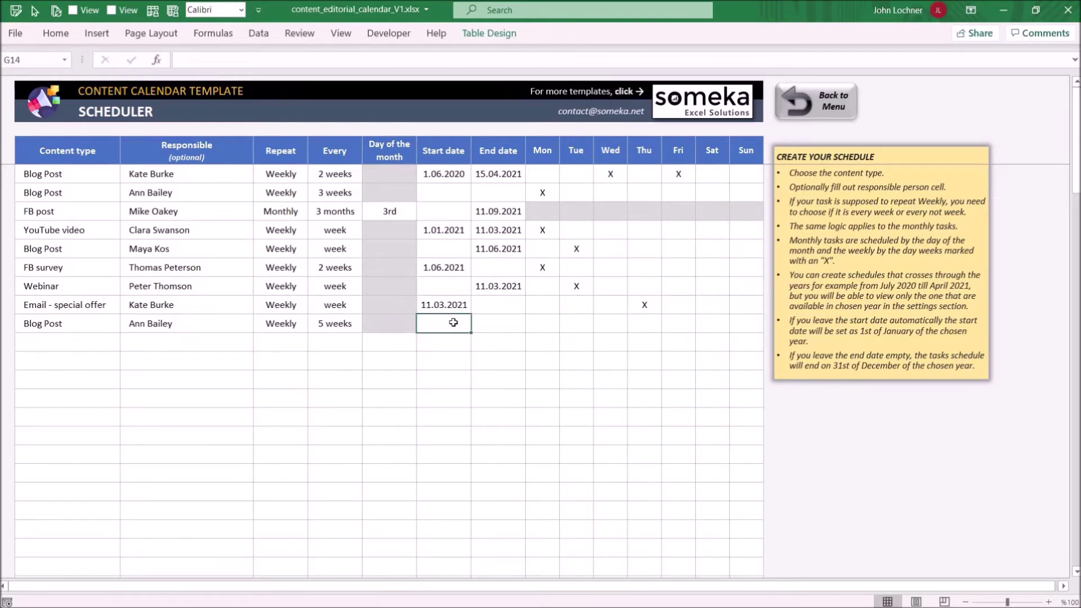
text(11.02.2021)
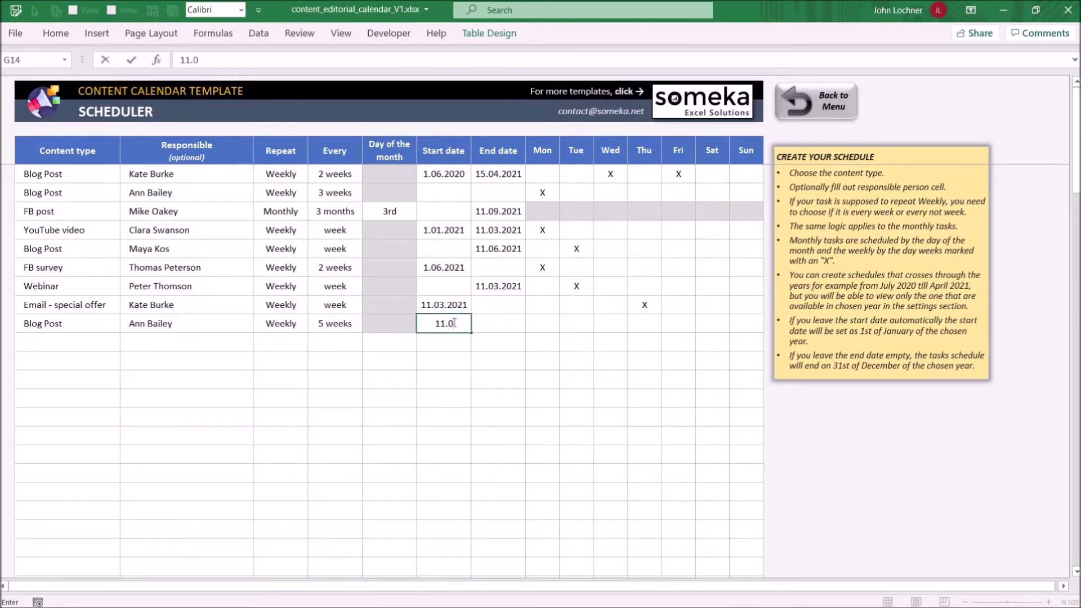
click(497, 323)
text(19.04.2021)
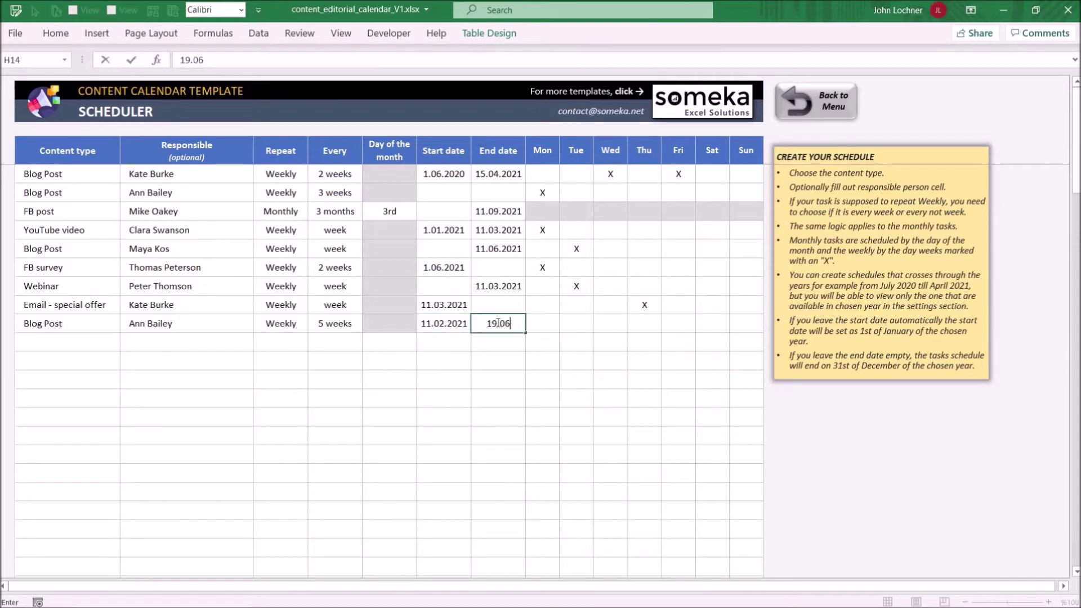
key(Return)
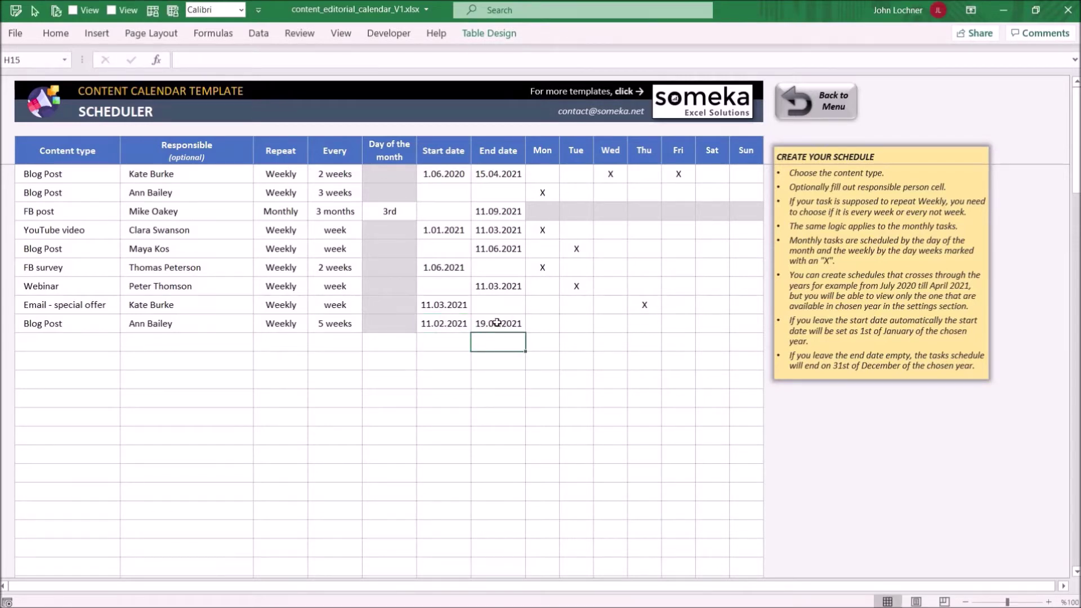
click(451, 327)
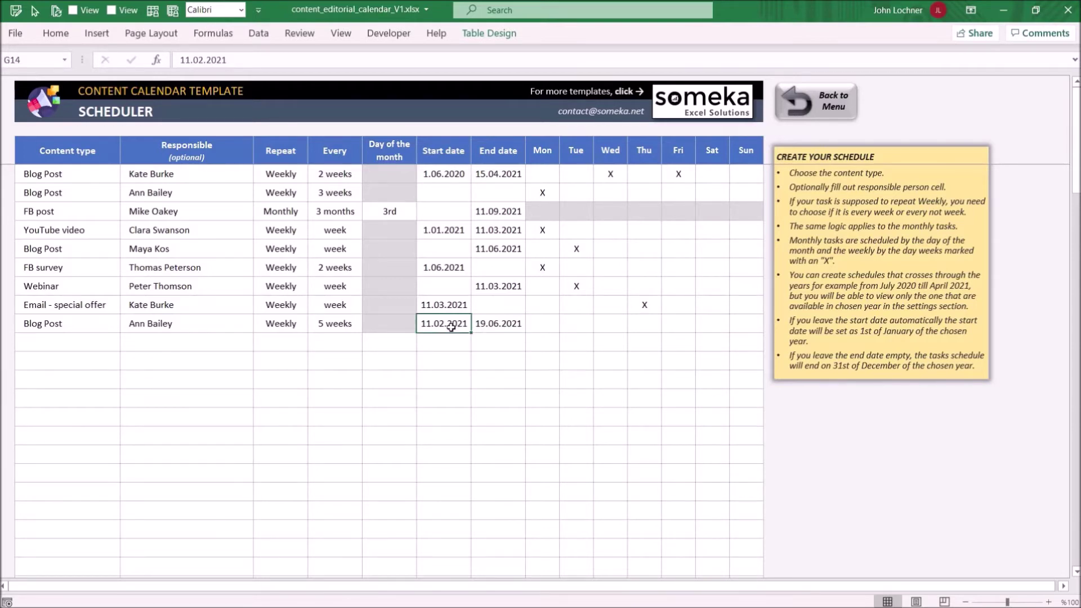
click(502, 323)
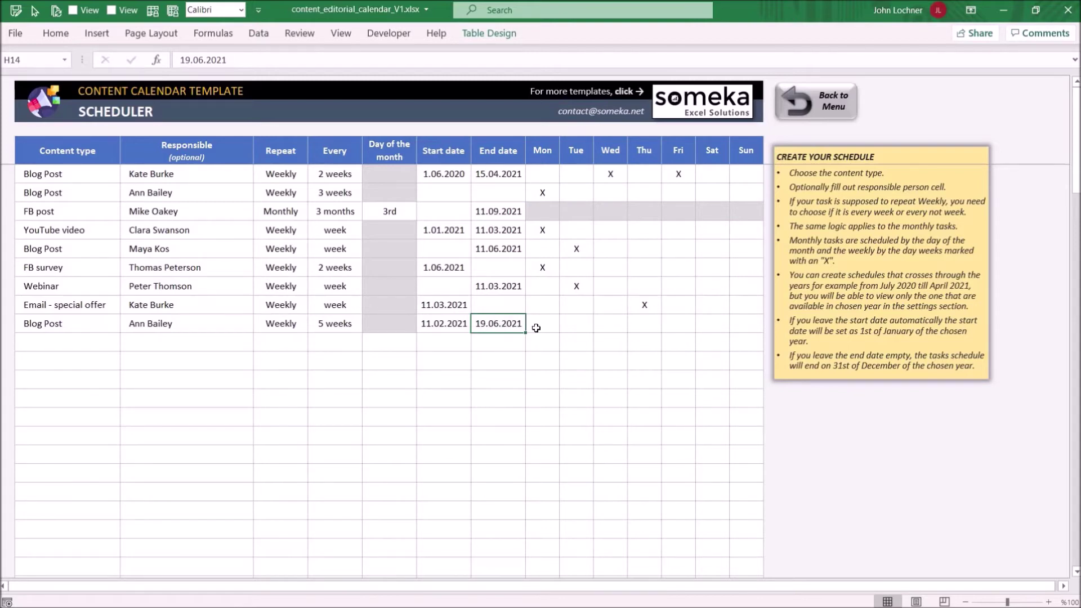
Step: Mark the Blog Post task with X on Tuesdays and Fridays
click(569, 321)
click(602, 330)
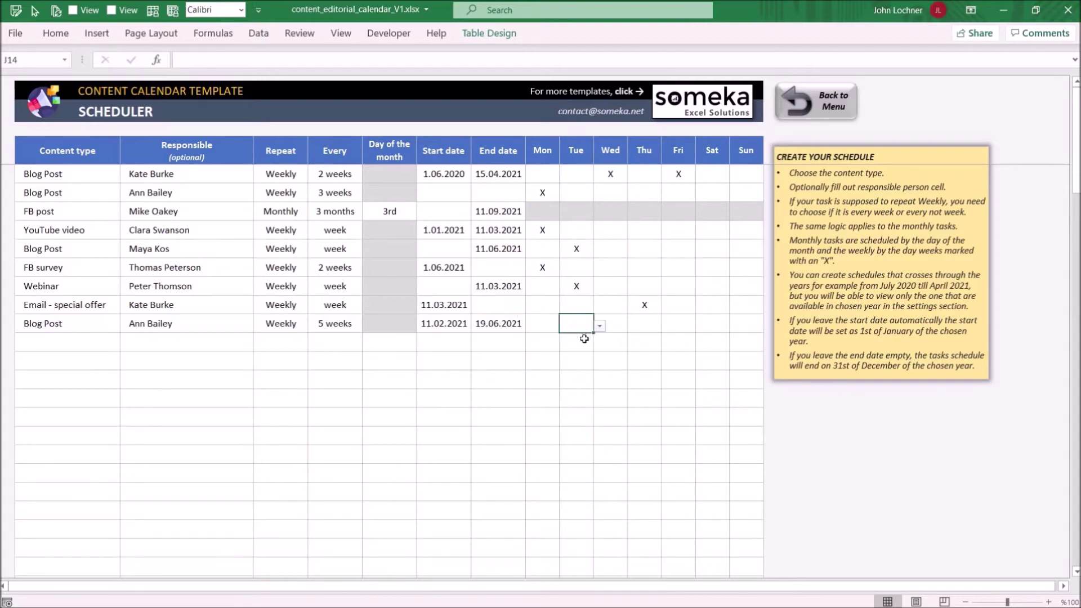
key(Return)
click(679, 323)
click(702, 325)
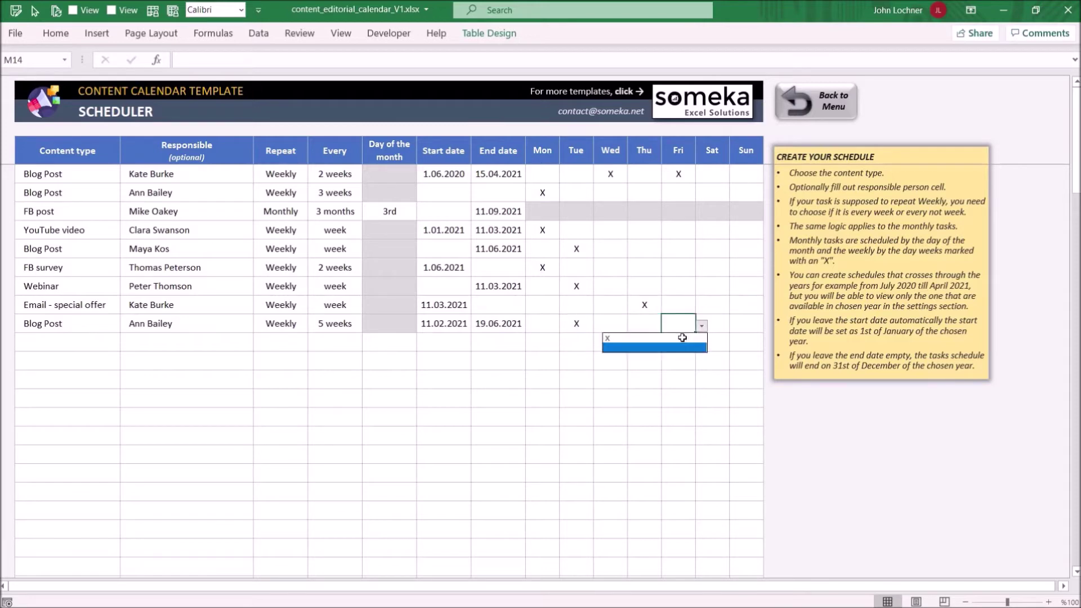
click(678, 348)
Step: Add a tenth scheduler task of type Email - weekly update assigned to an editor
click(73, 344)
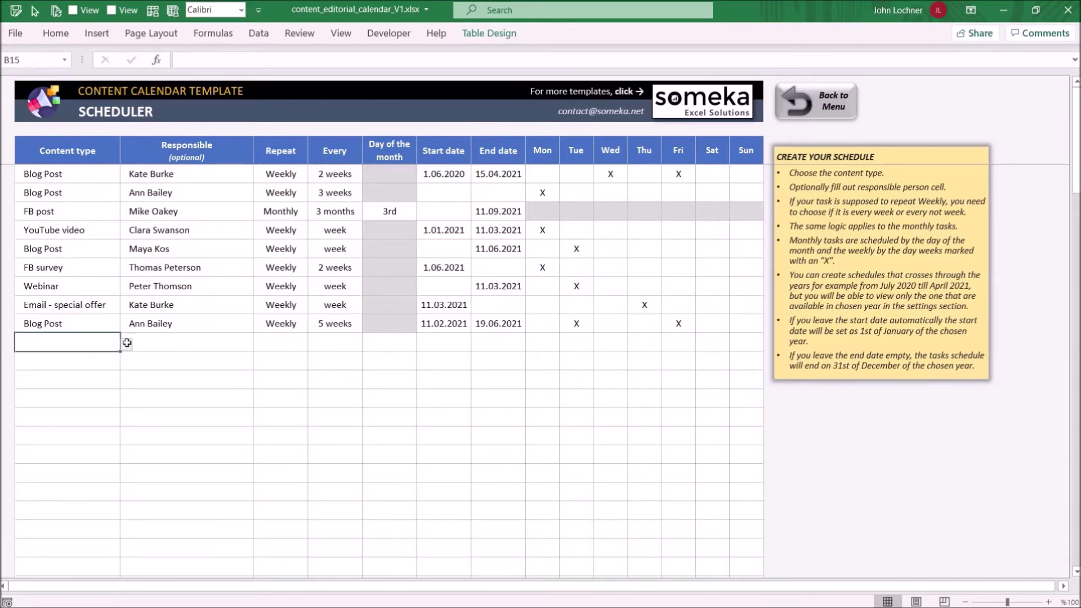
click(125, 344)
click(56, 367)
click(247, 343)
click(260, 344)
click(196, 384)
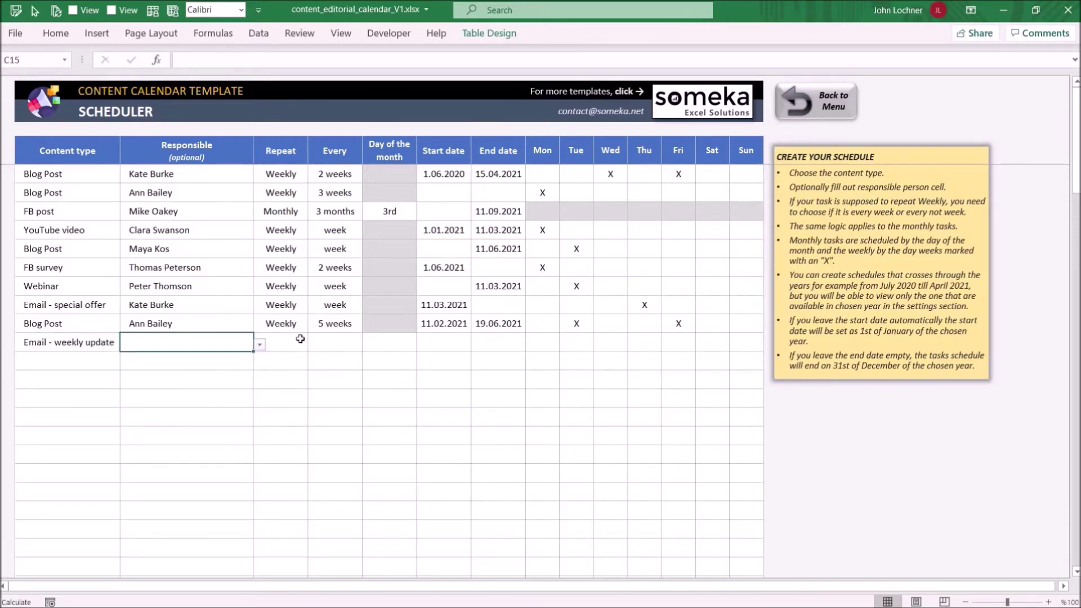
Step: Make the email task repeat Monthly every 2 months on the 4th day
click(295, 342)
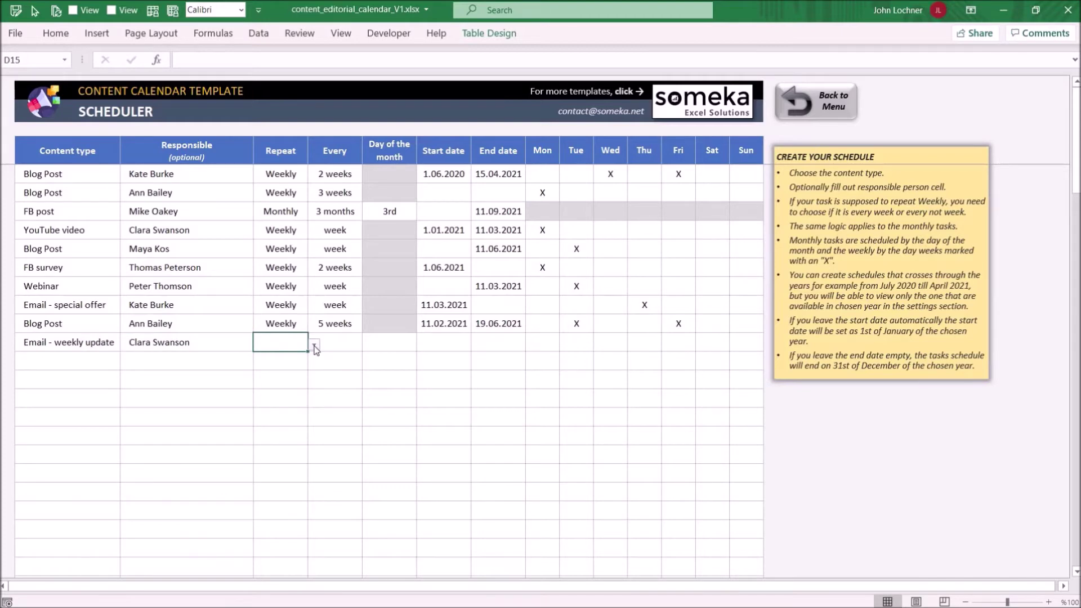
click(316, 348)
click(282, 366)
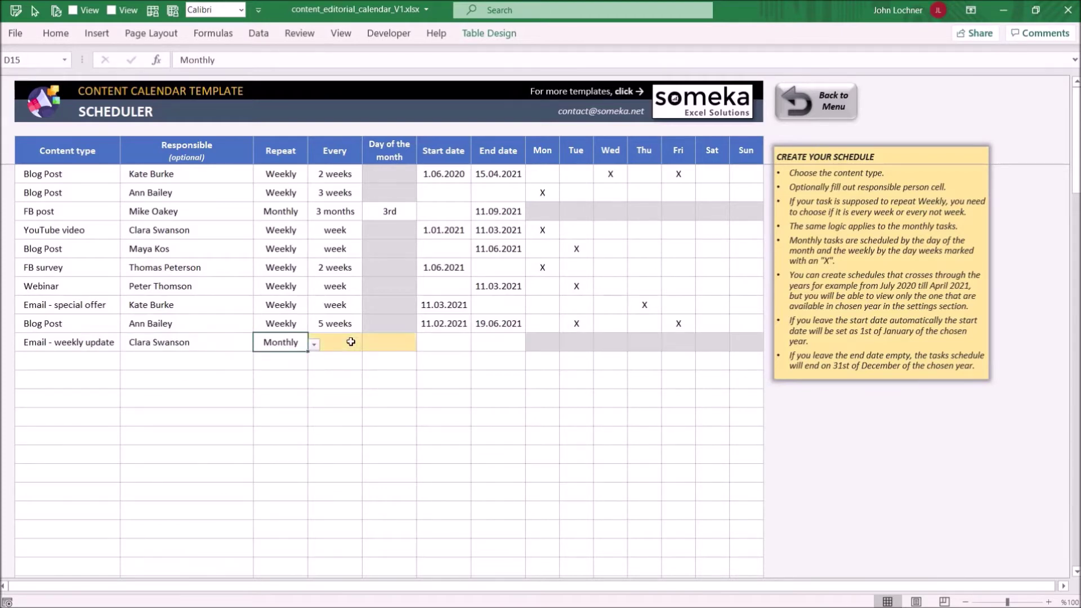
click(351, 341)
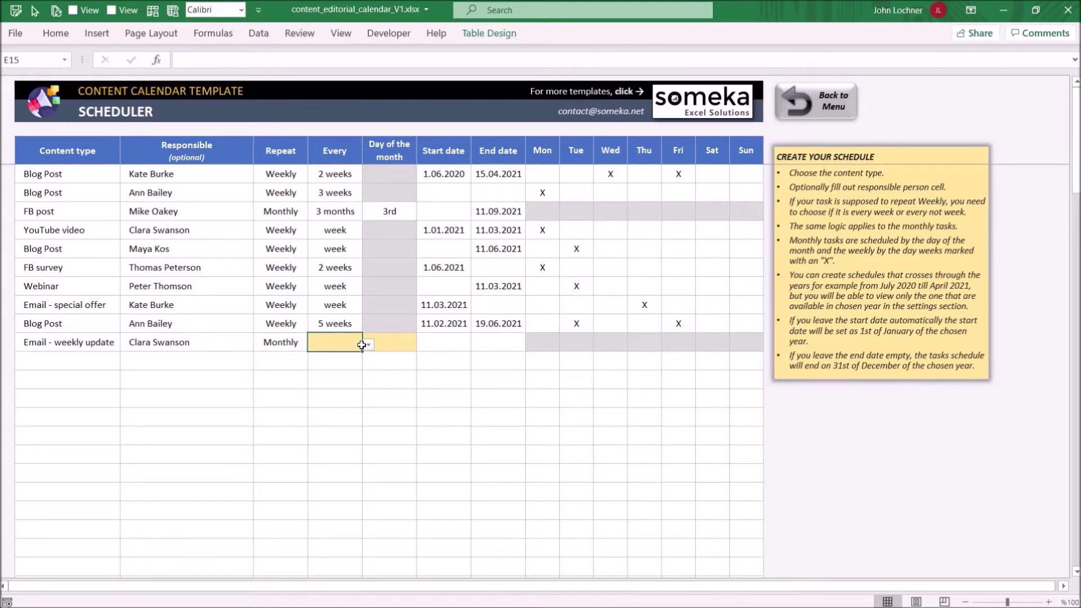
click(368, 344)
key(Return)
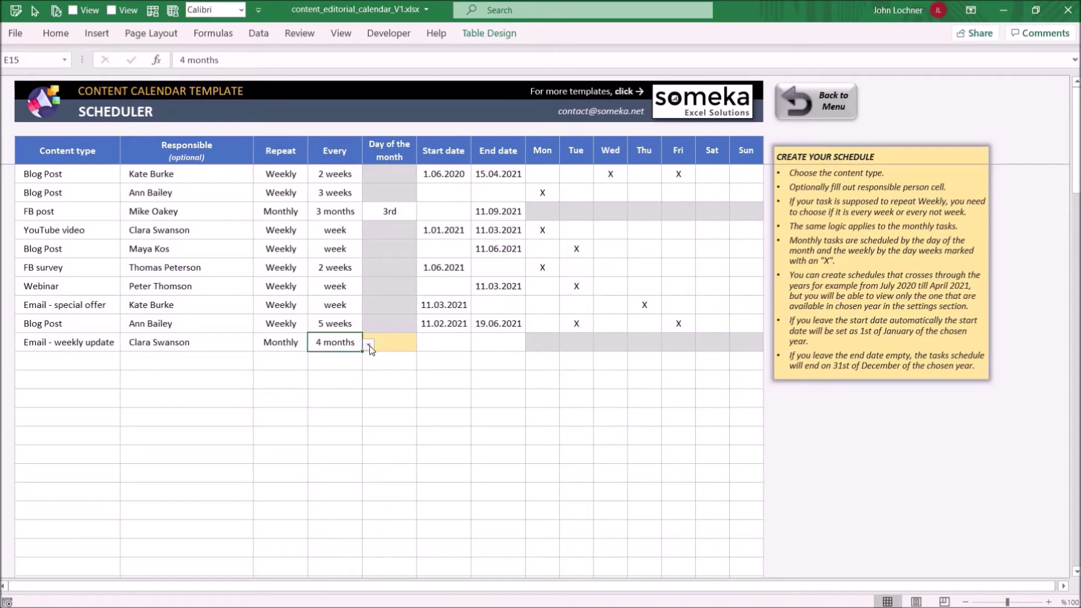
click(368, 344)
key(Up)
key(Up)
key(Up)
key(Return)
click(394, 344)
click(423, 344)
click(380, 385)
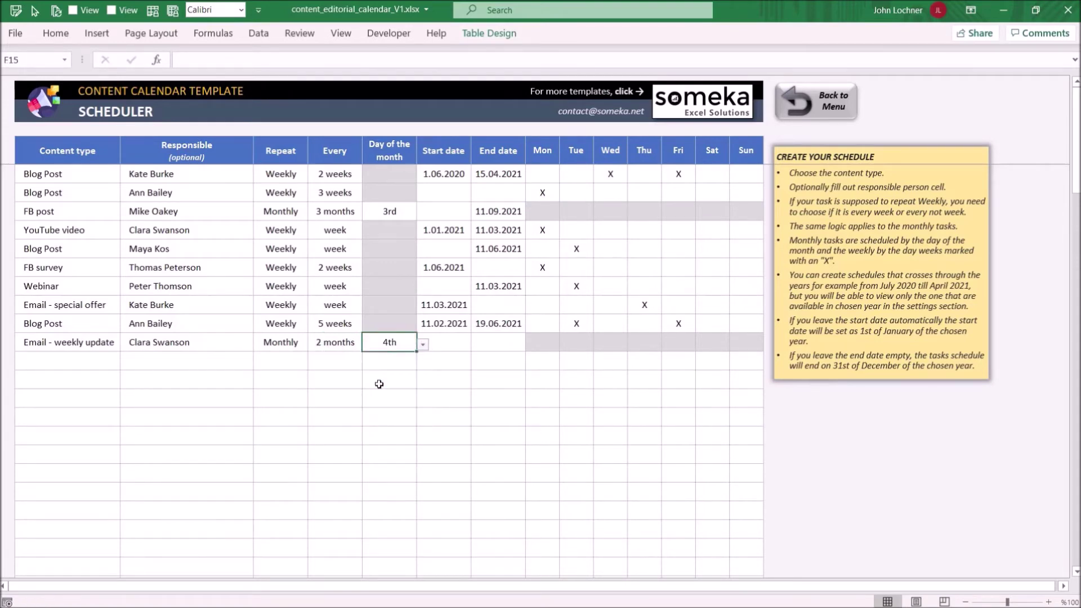
Step: Give the email task start date 08.02.2021 and end date 08.08.2021
key(Tab)
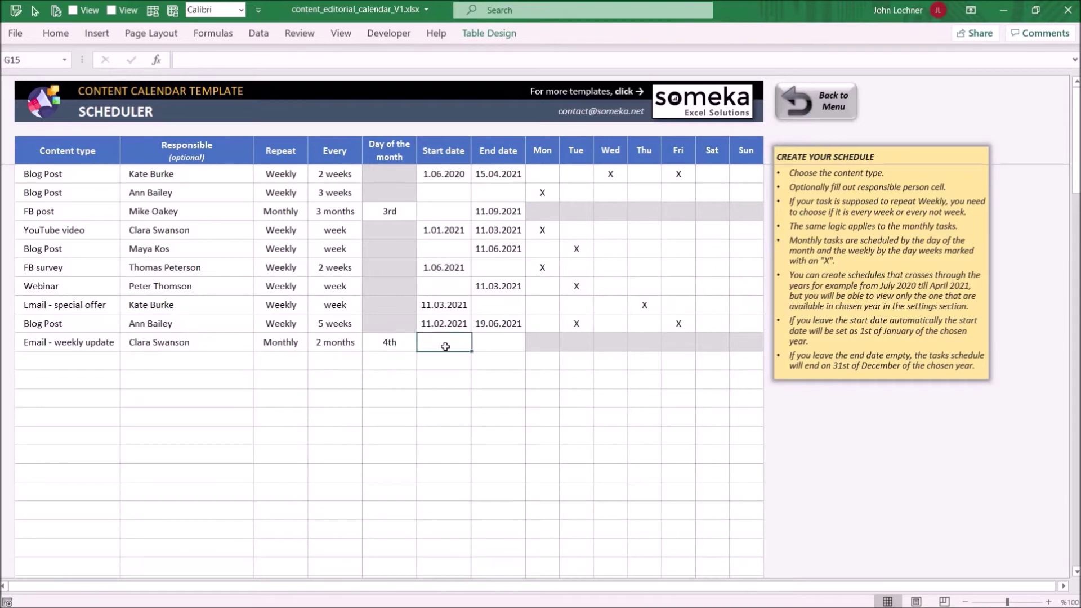
key(Tab)
click(446, 346)
text(08.02.2021)
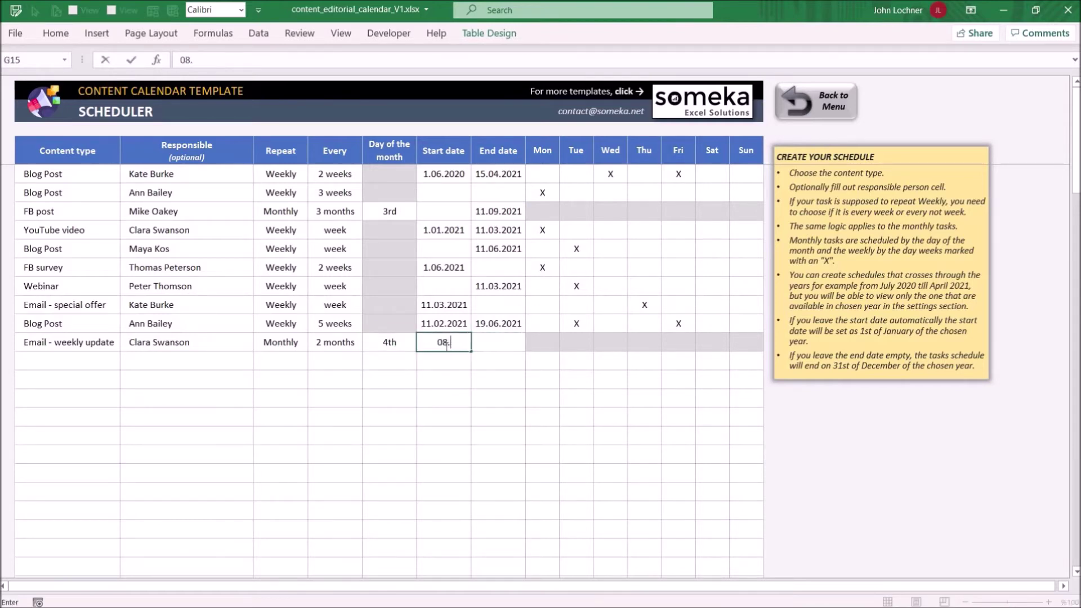
key(Return)
click(488, 345)
text(08.08.2021)
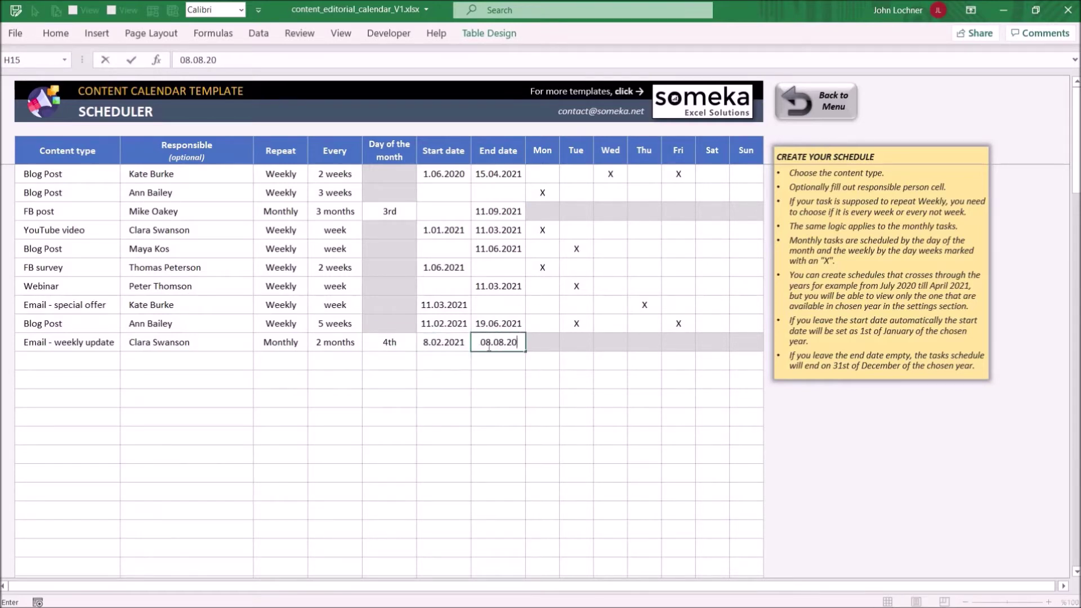
key(Return)
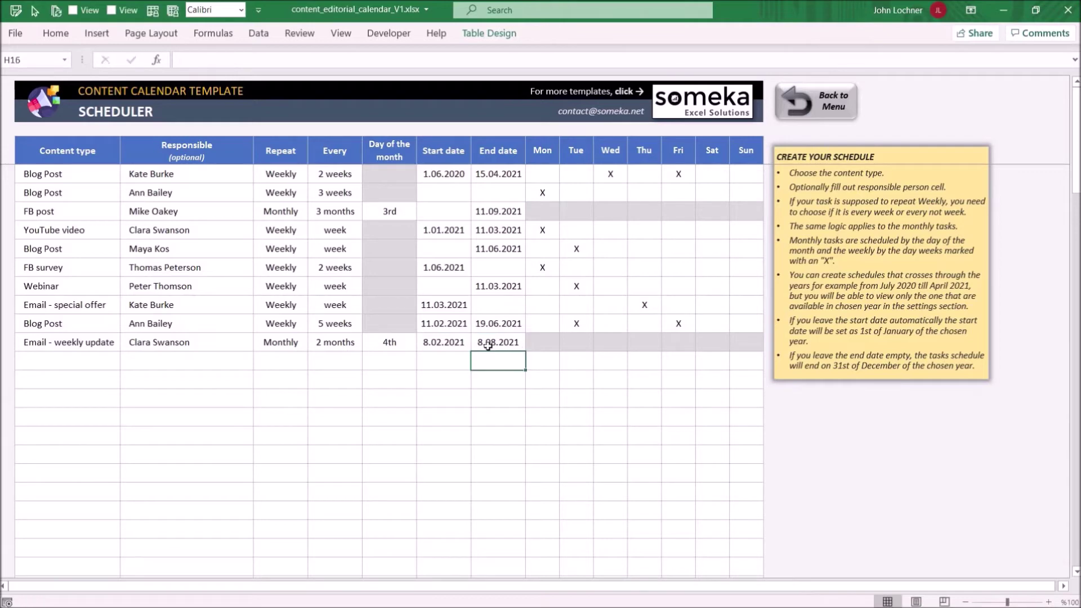
Step: Review the email task's repeat and weekday cells, then return to the Dashboard
click(290, 344)
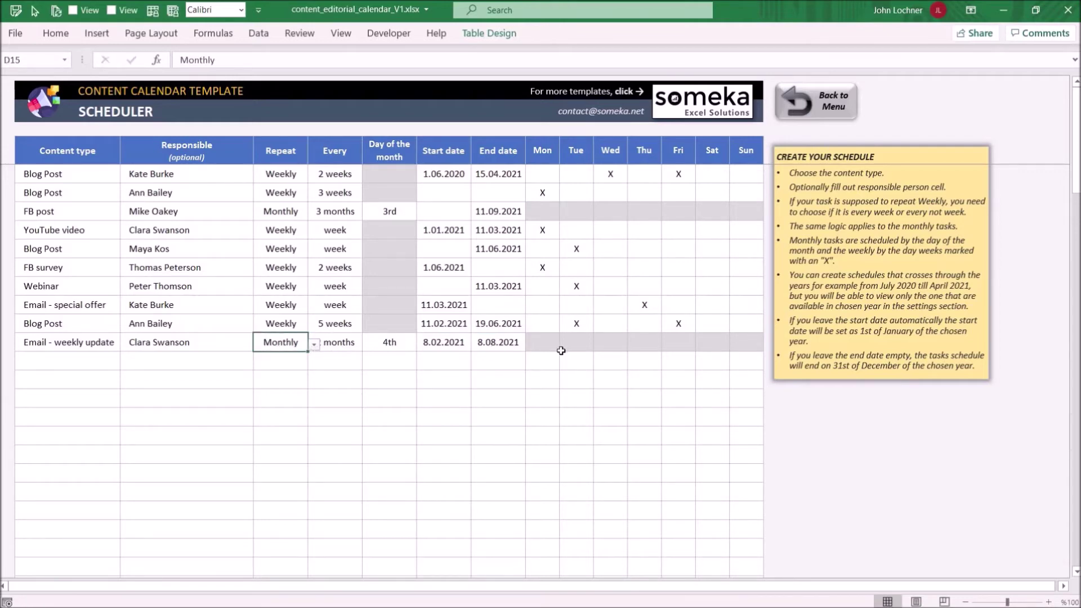
drag(541, 342, 741, 338)
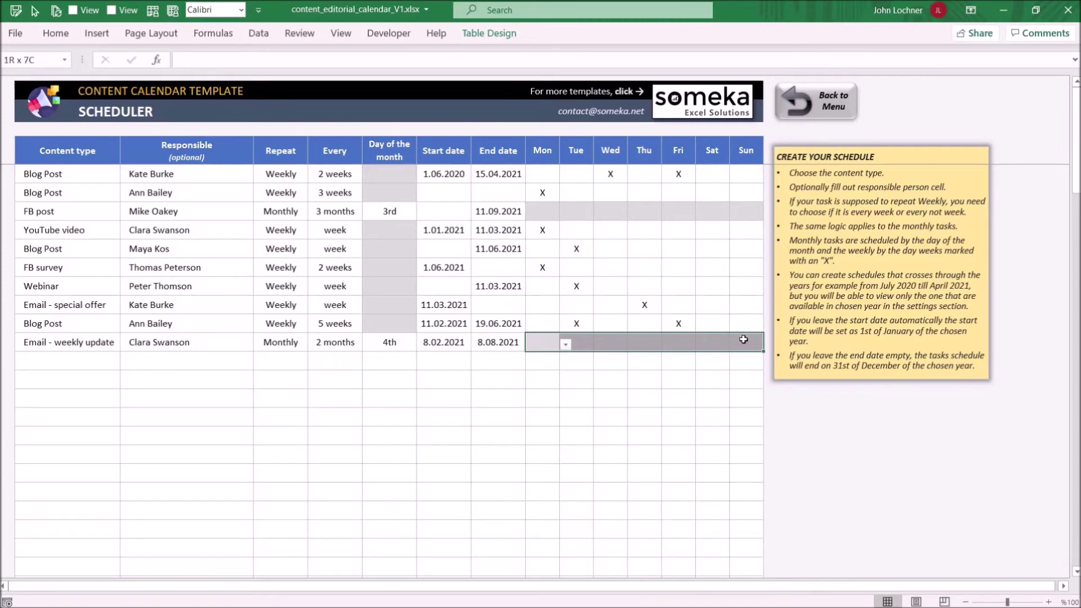
click(816, 108)
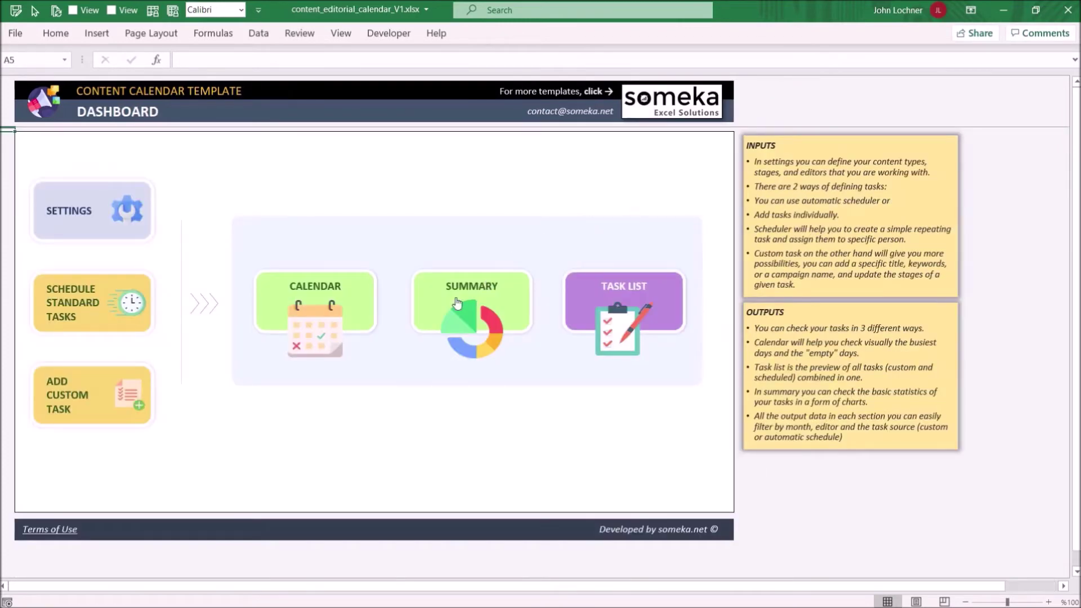
Step: On the custom task sheet, add a new task of type Email - weekly update
click(69, 393)
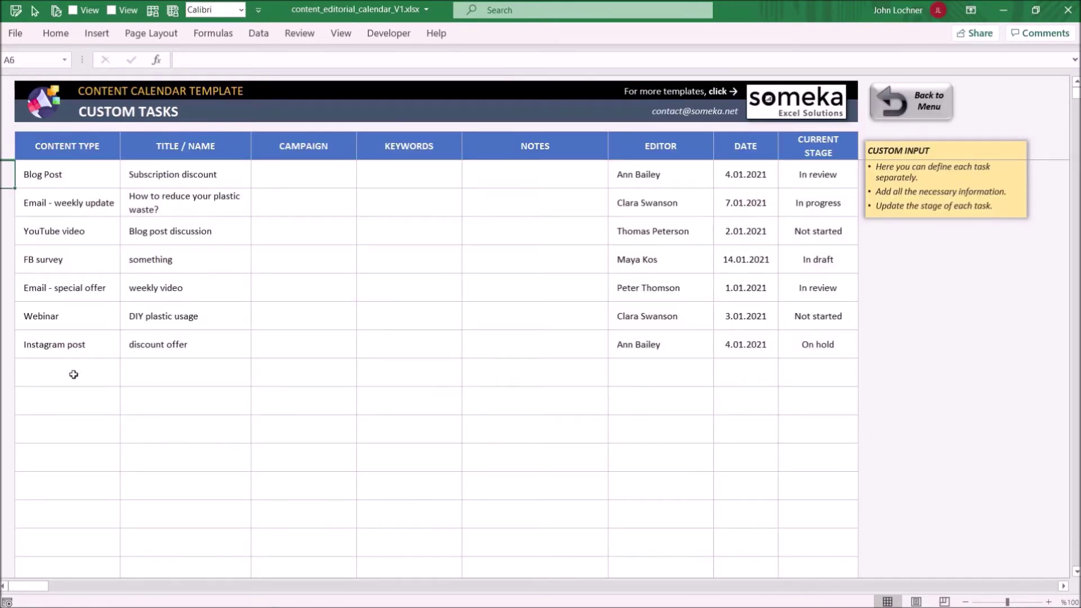
click(115, 377)
click(128, 382)
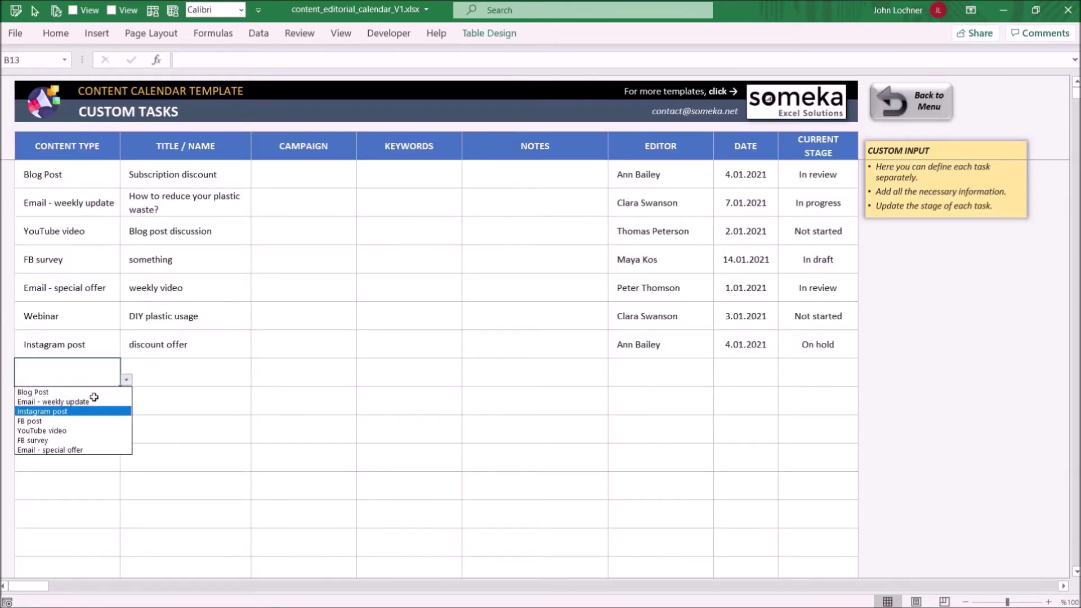
click(84, 401)
click(204, 372)
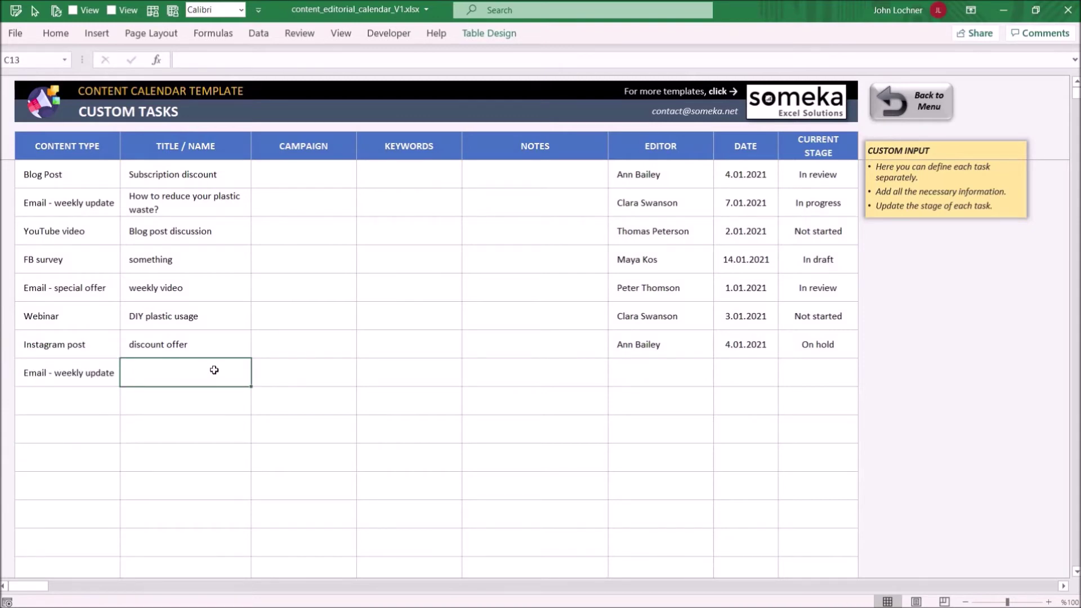
drag(327, 362, 534, 365)
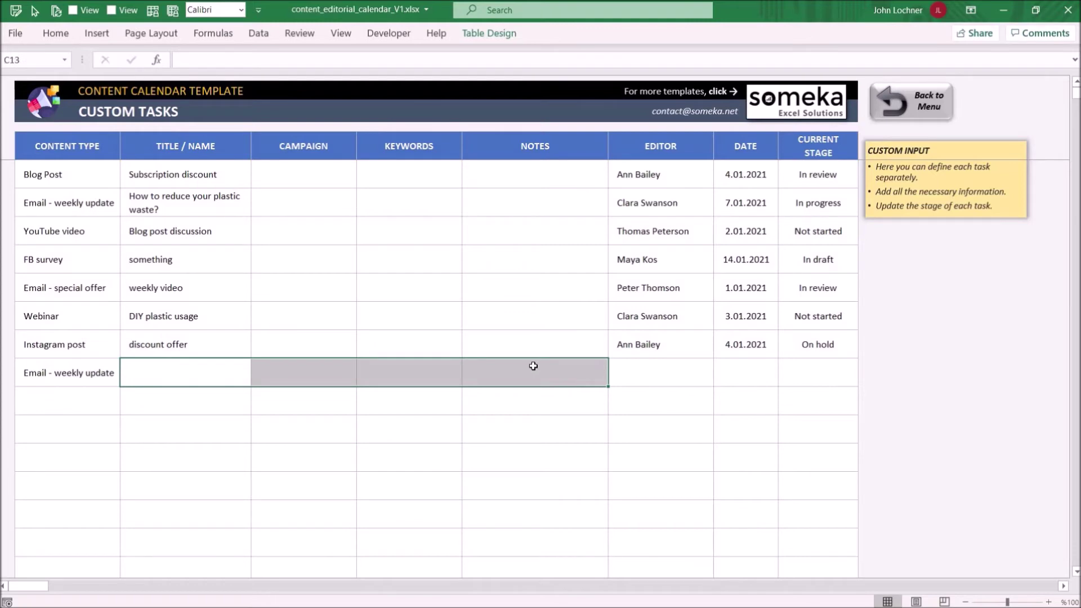
Step: Assign an editor to the custom task and date it 02.02.2021
click(711, 380)
click(719, 380)
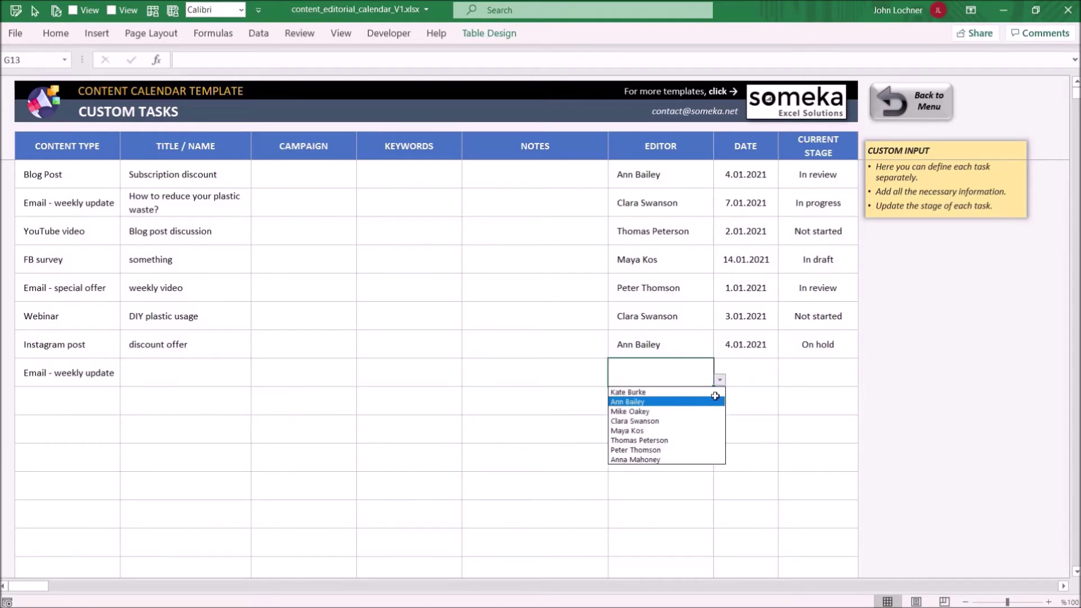
click(694, 401)
click(756, 376)
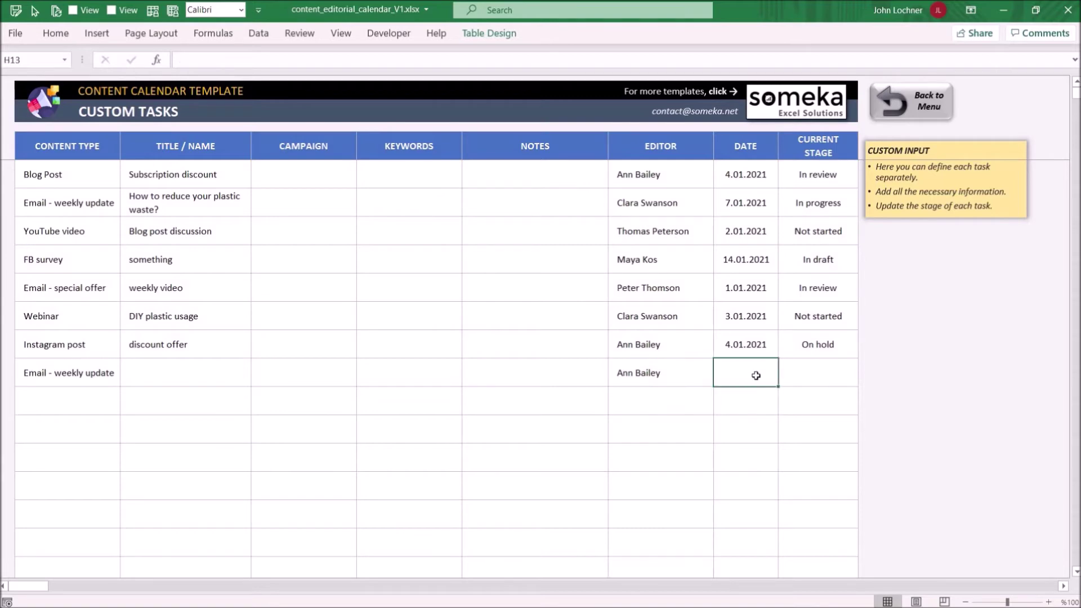
text(02.02.2021)
key(Return)
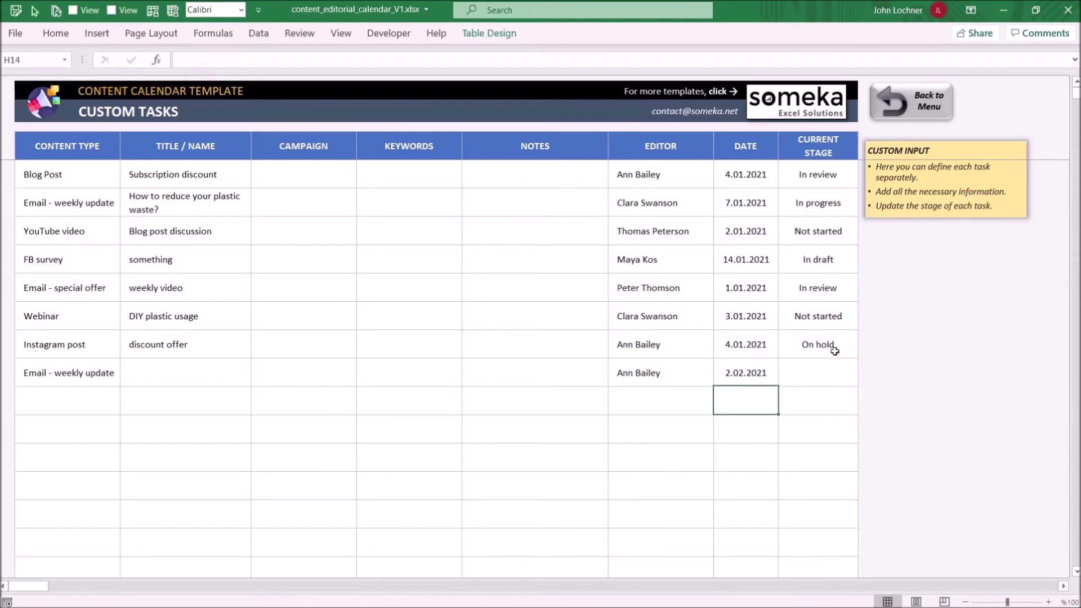
Step: Set the custom task's stage to In review and return to the Dashboard
click(822, 369)
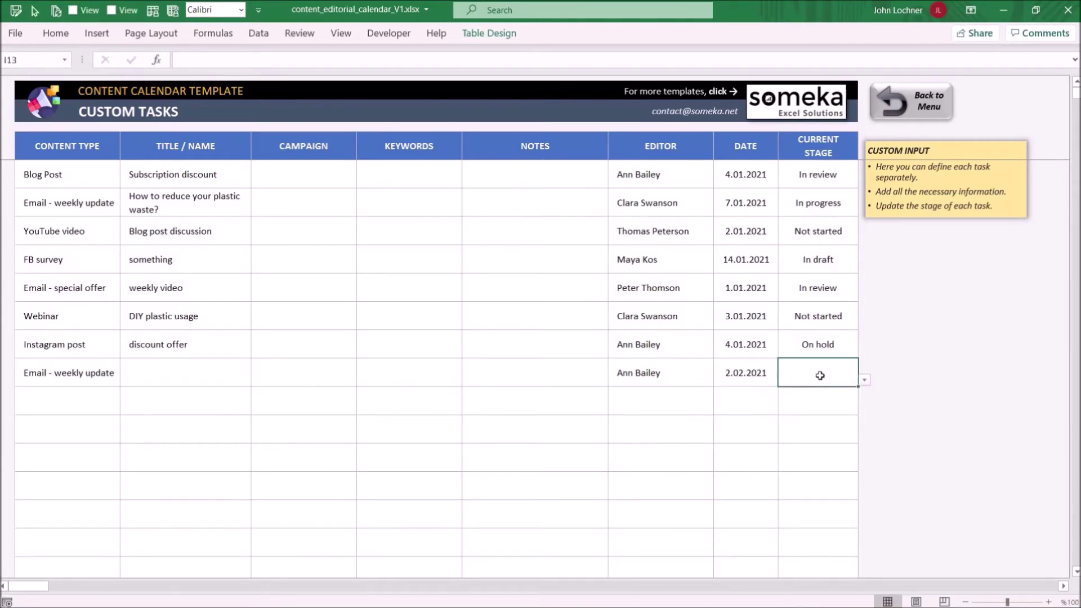
click(864, 380)
click(817, 431)
click(920, 109)
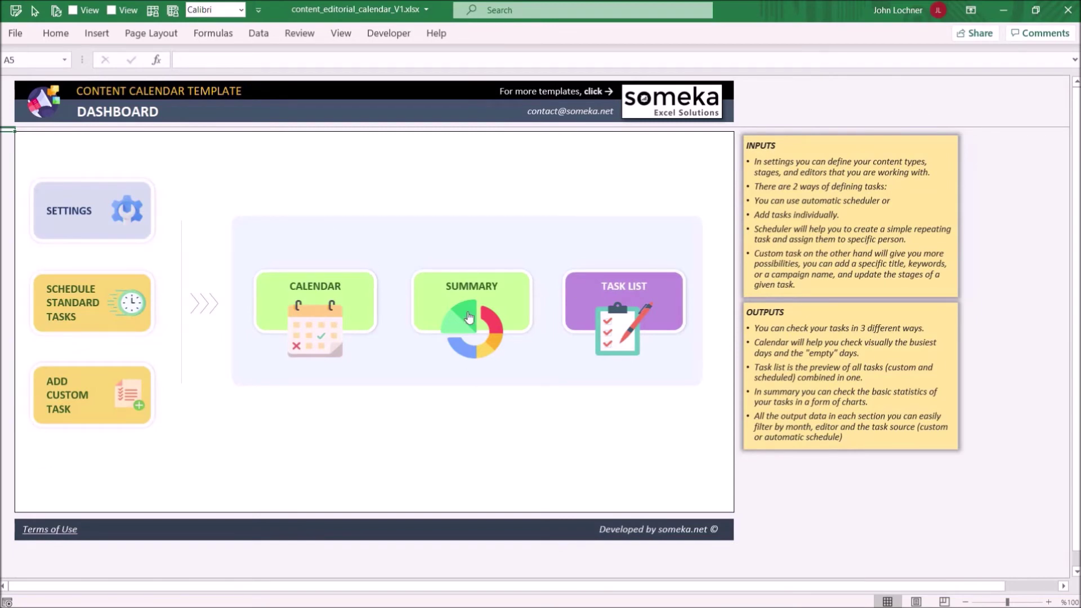
Step: Open the Calendar and filter it to a single editor
click(311, 311)
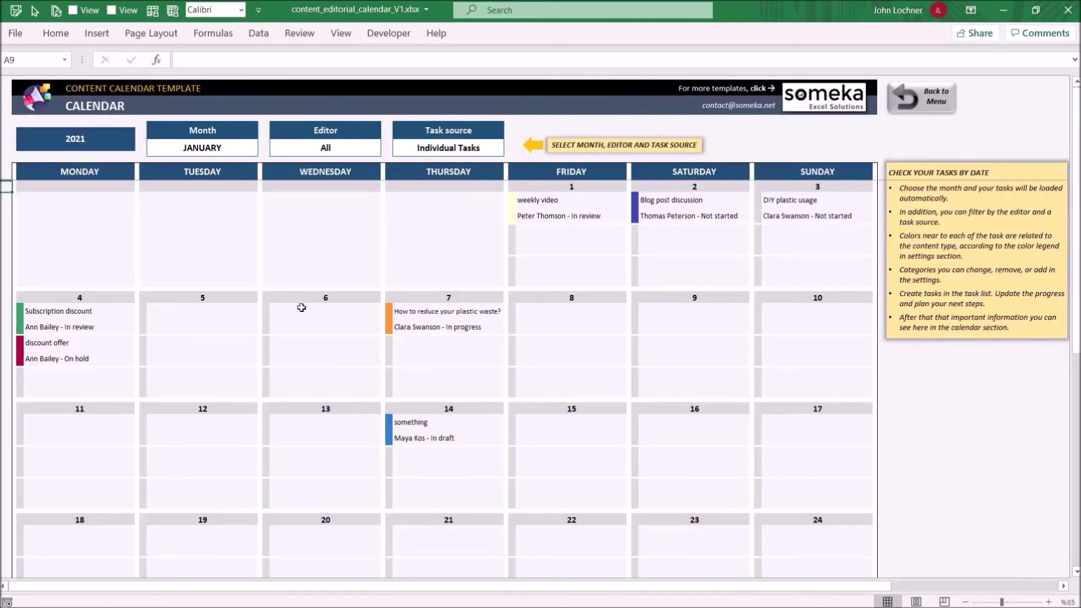
click(221, 145)
click(440, 150)
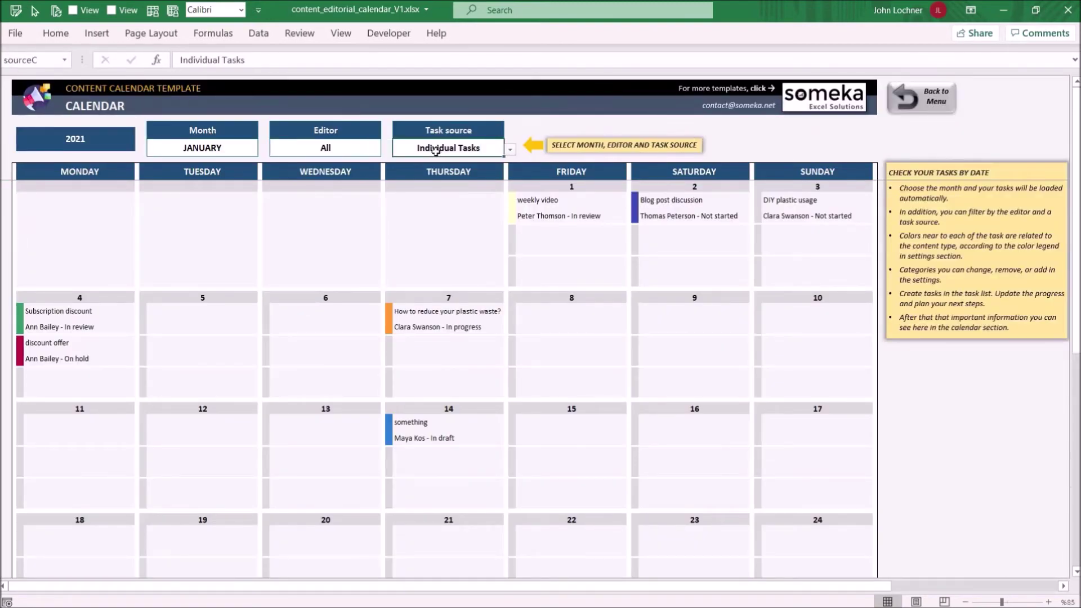
click(228, 149)
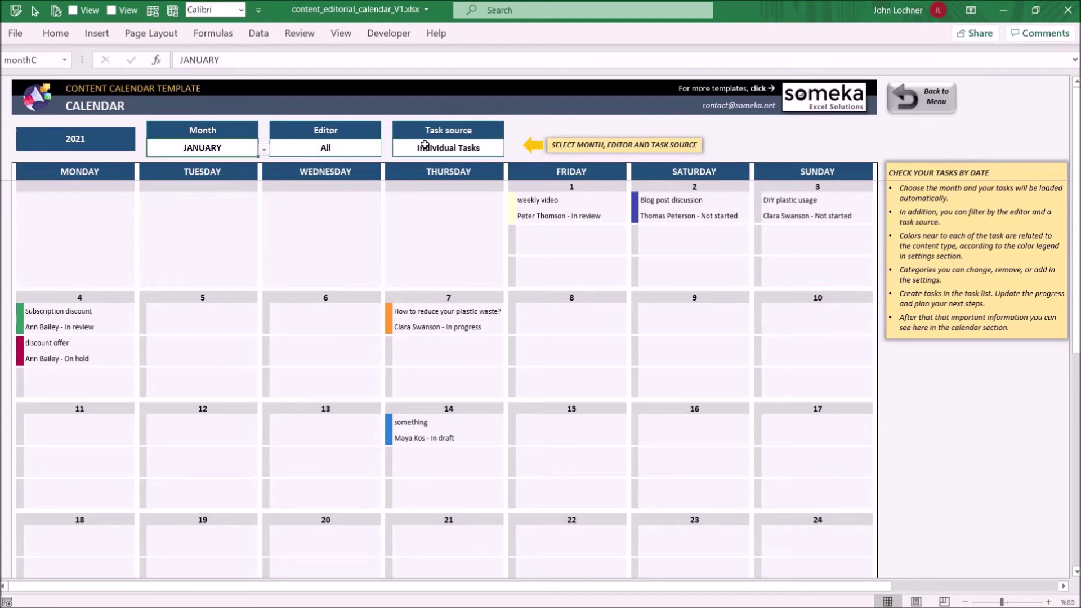
key(Tab)
key(Tab)
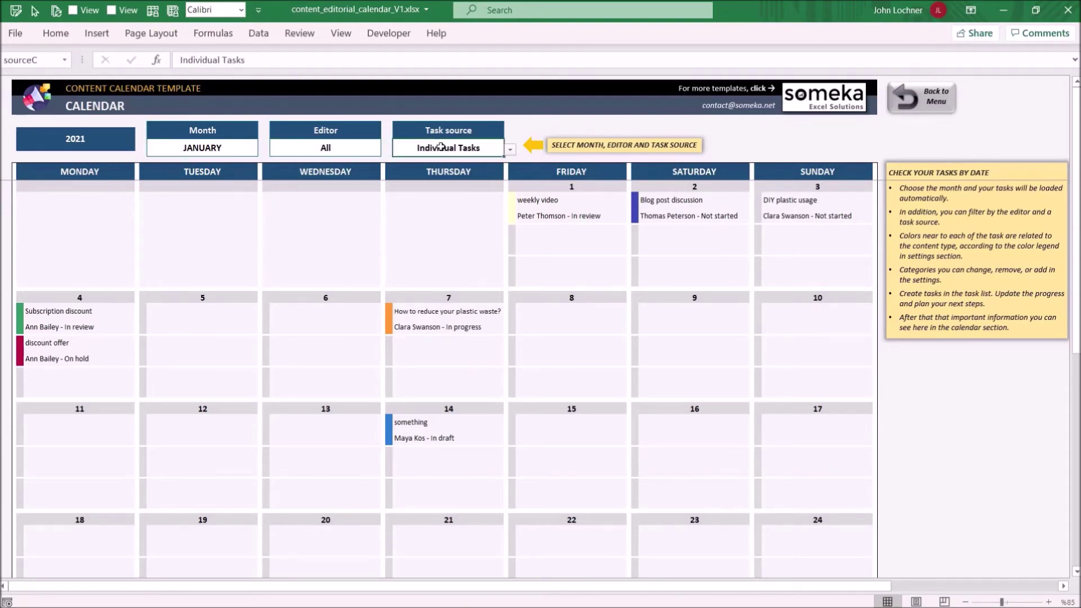
click(334, 148)
click(387, 149)
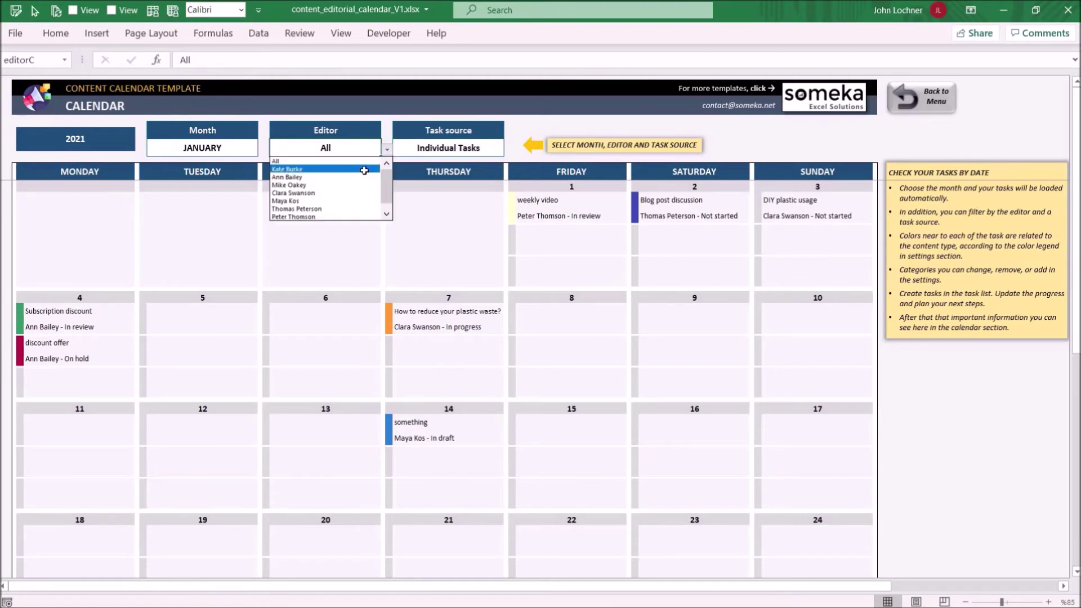
click(332, 170)
click(387, 149)
Step: Set the calendar's Task source filter to All
click(338, 168)
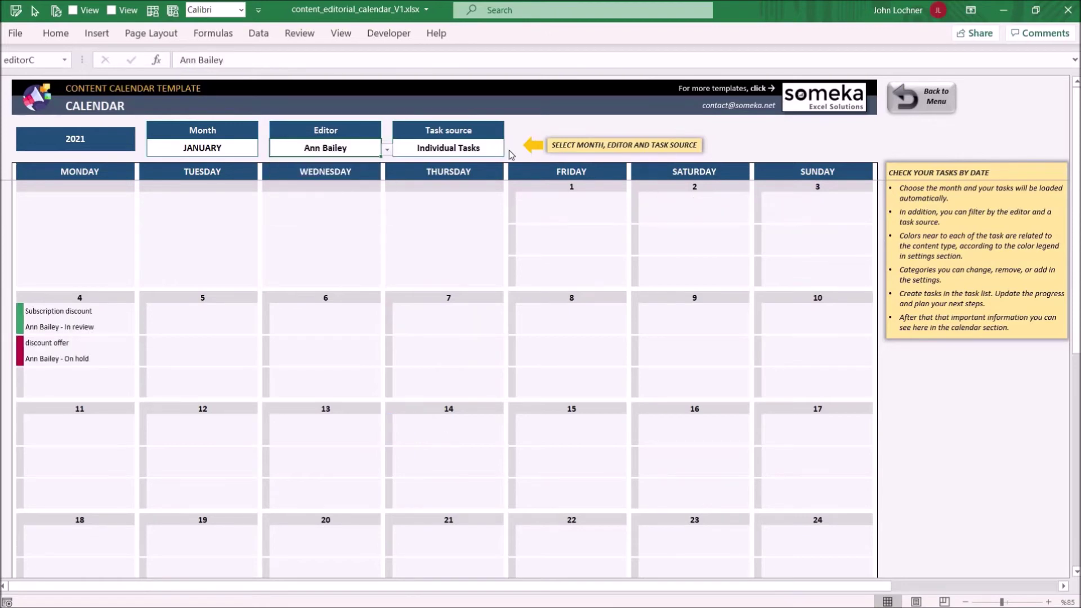
click(448, 148)
click(510, 149)
click(459, 177)
Step: Switch the calendar's Month filter to FEBRUARY
click(202, 147)
click(264, 149)
click(202, 177)
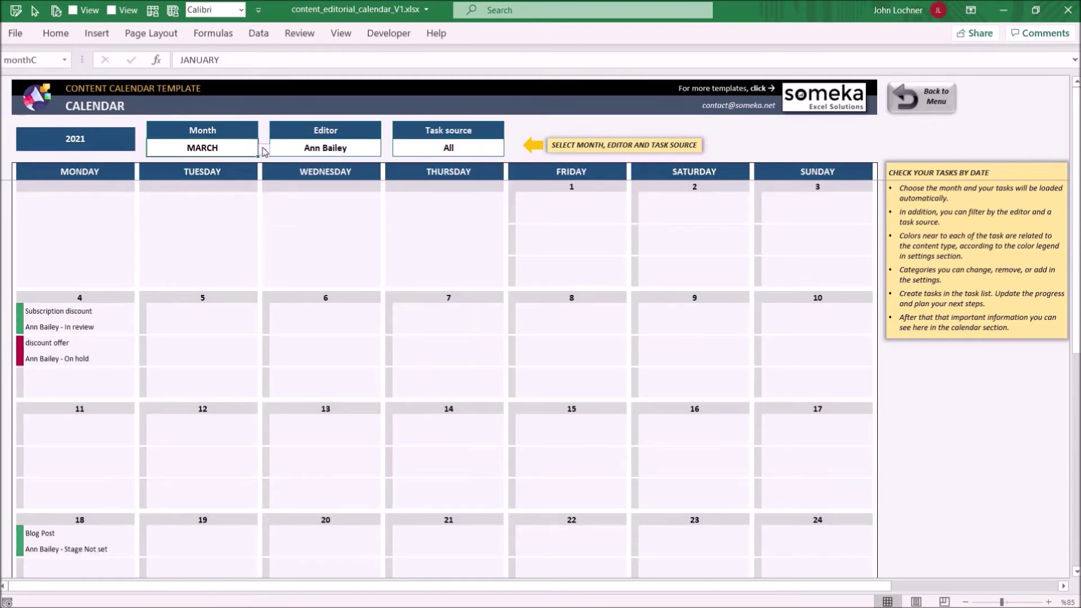
click(263, 149)
click(268, 162)
click(223, 162)
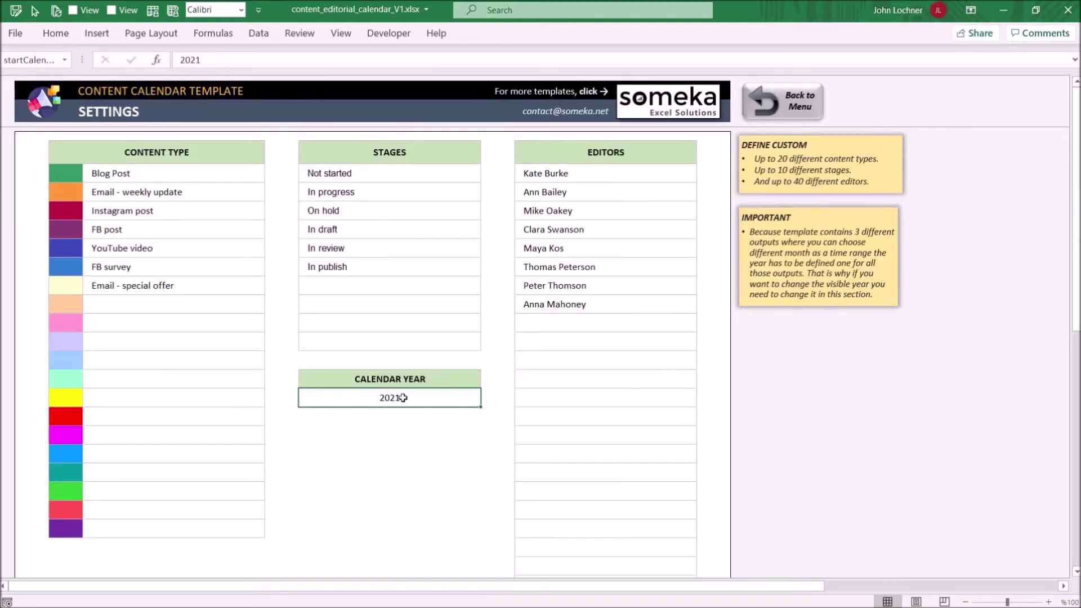
Step: Leave the Settings sheet with calendar year 2021 and go back to the Dashboard
click(763, 113)
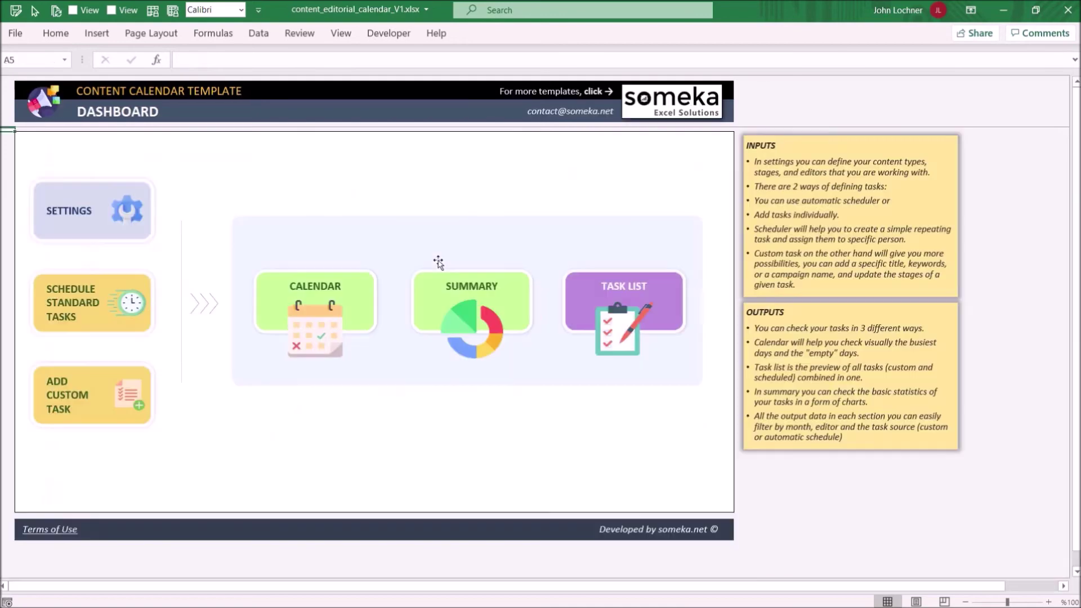
click(460, 304)
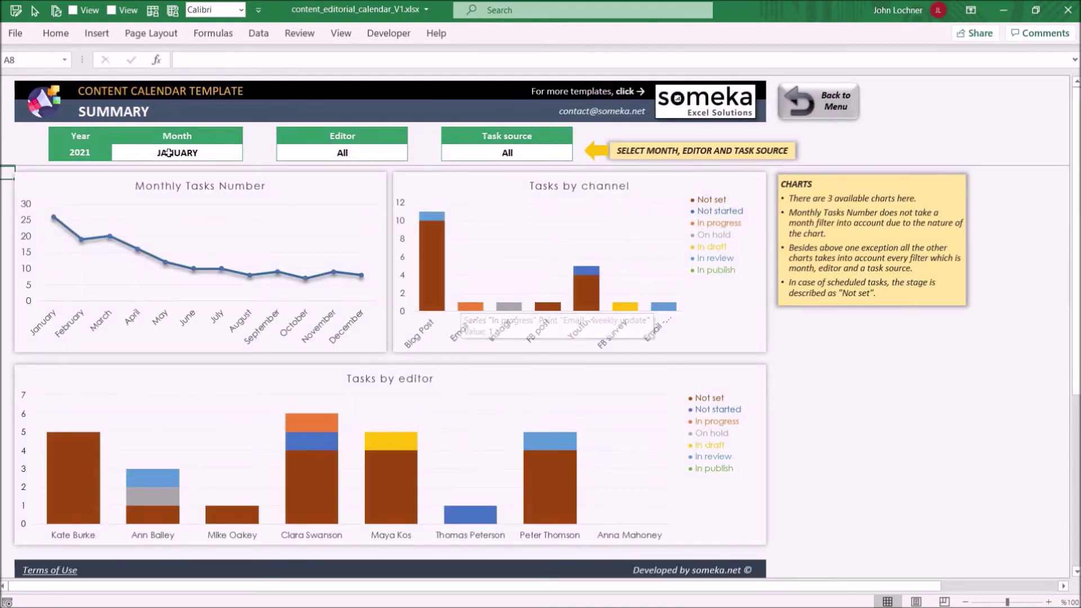
click(338, 153)
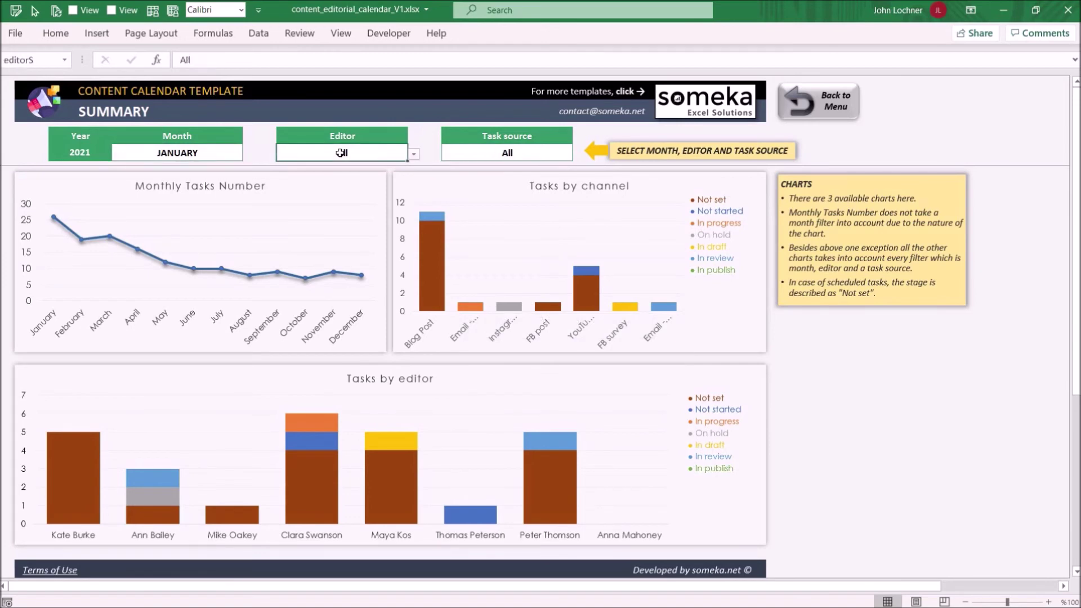
click(414, 154)
click(338, 175)
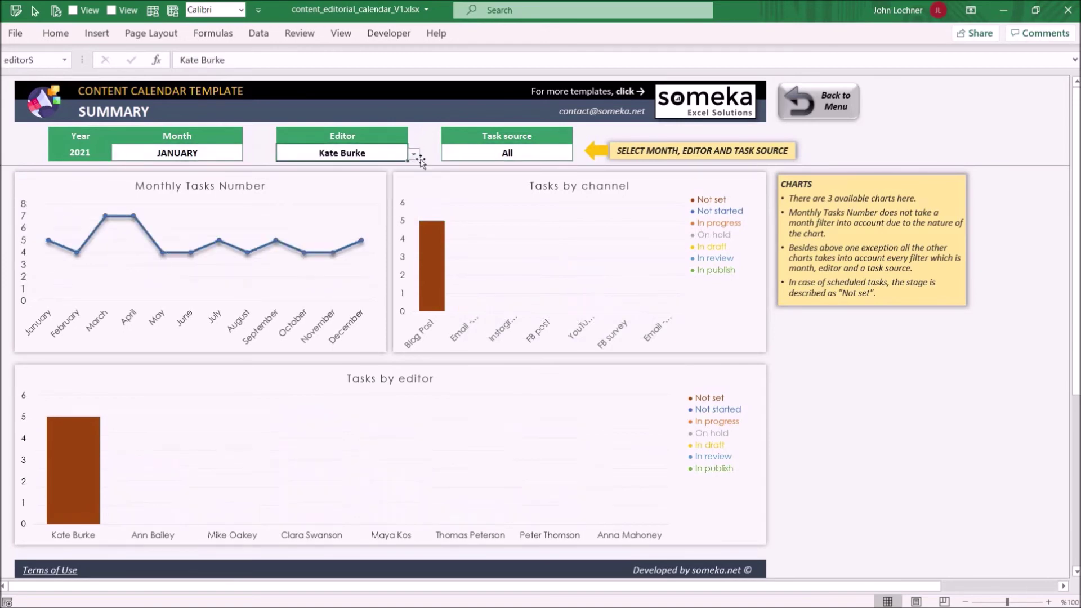
click(414, 153)
key(Down)
key(Down)
key(Return)
click(414, 153)
key(Up)
key(Up)
key(Up)
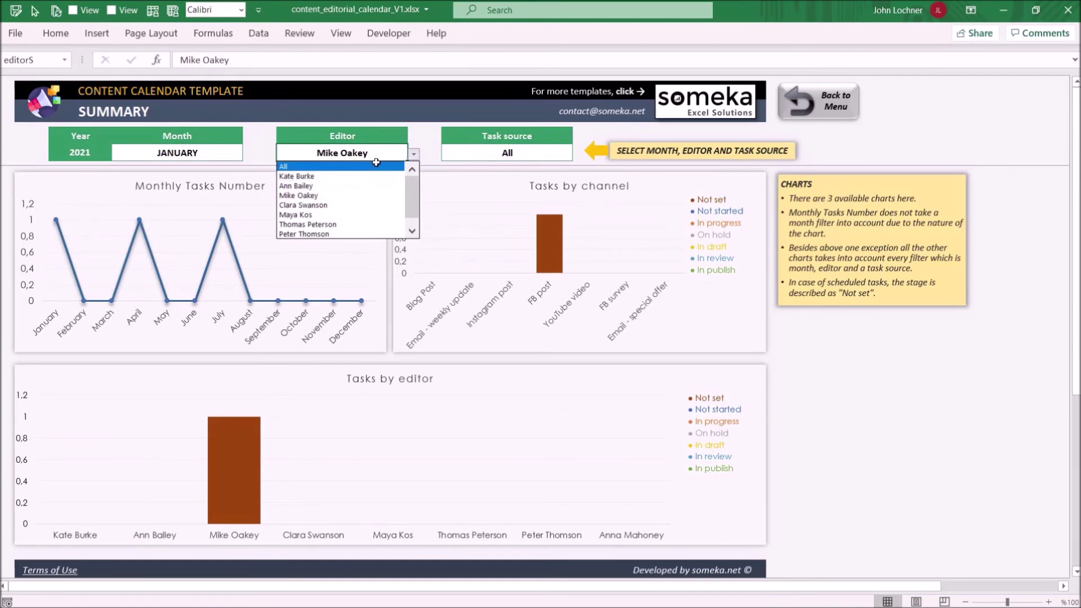
key(Return)
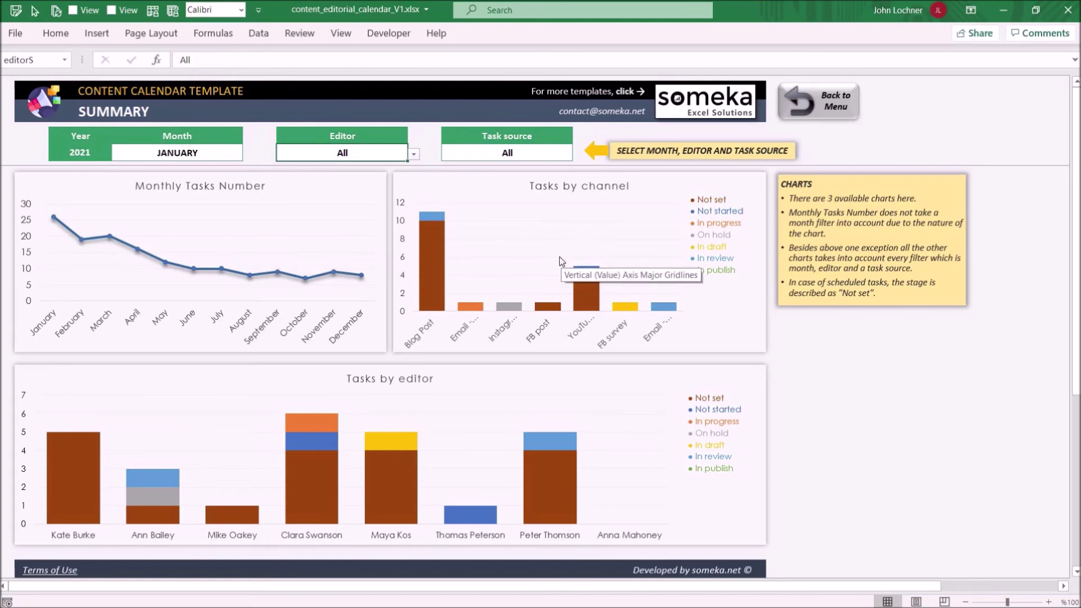
scroll(560, 261, down, 1)
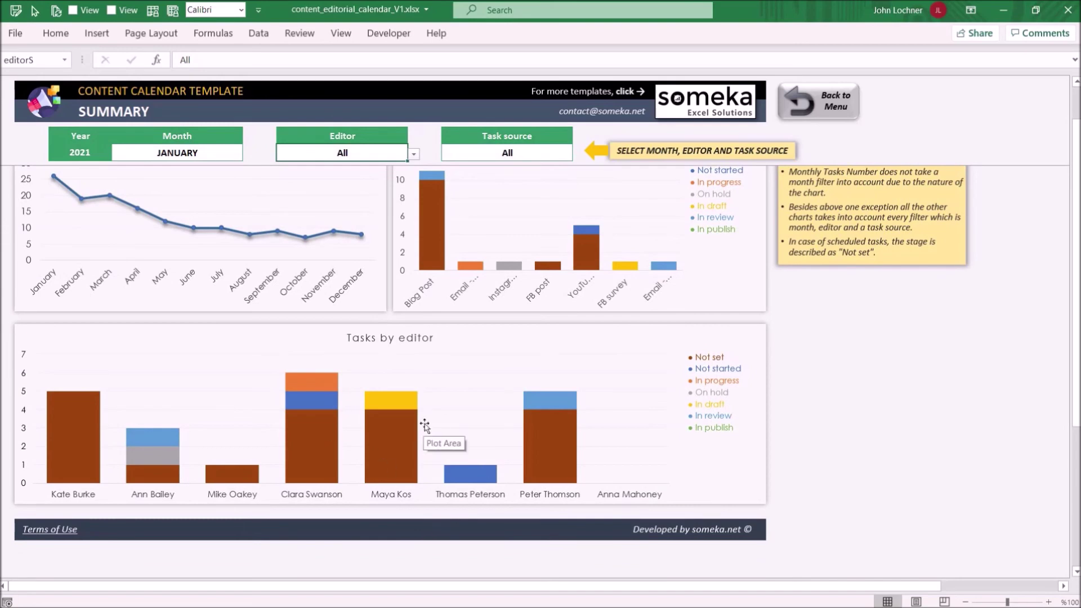
scroll(844, 152, up, 1)
click(833, 112)
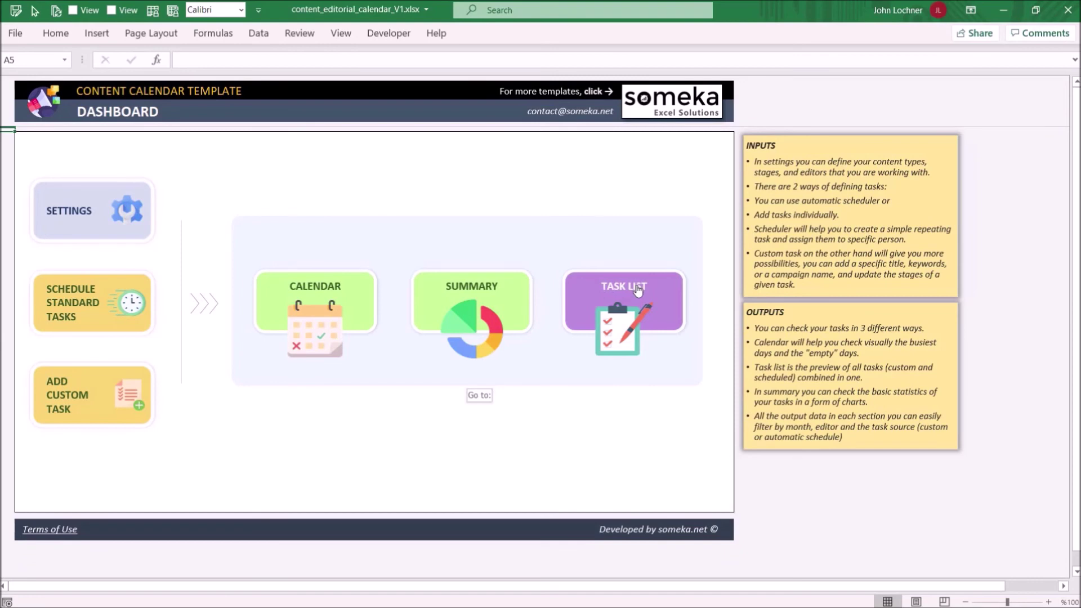
Step: Filter the Task List's Month to JANUARY, then go back to the Dashboard
click(636, 286)
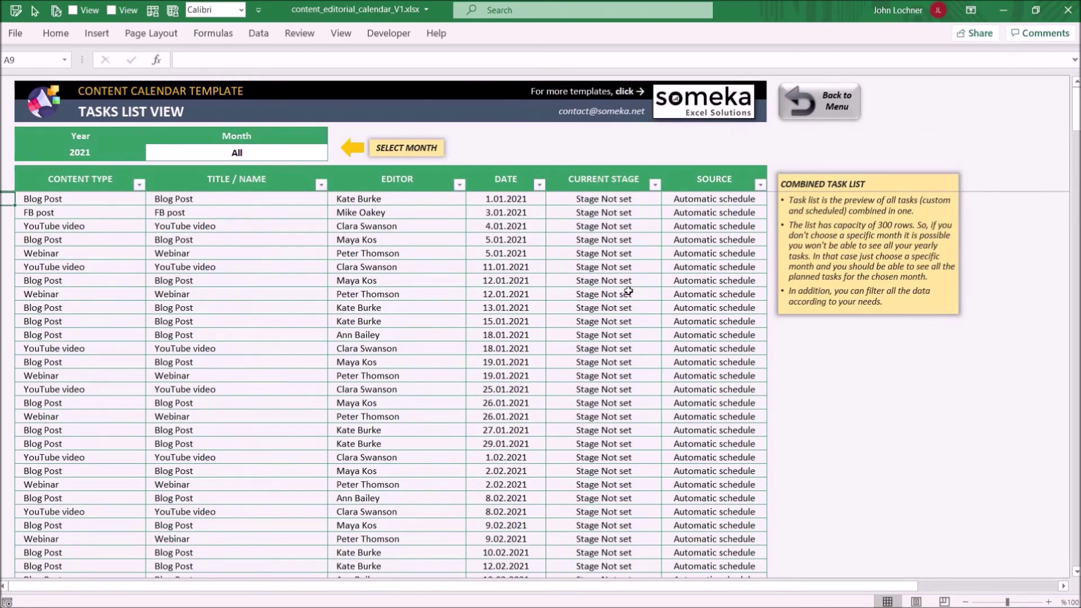
click(302, 150)
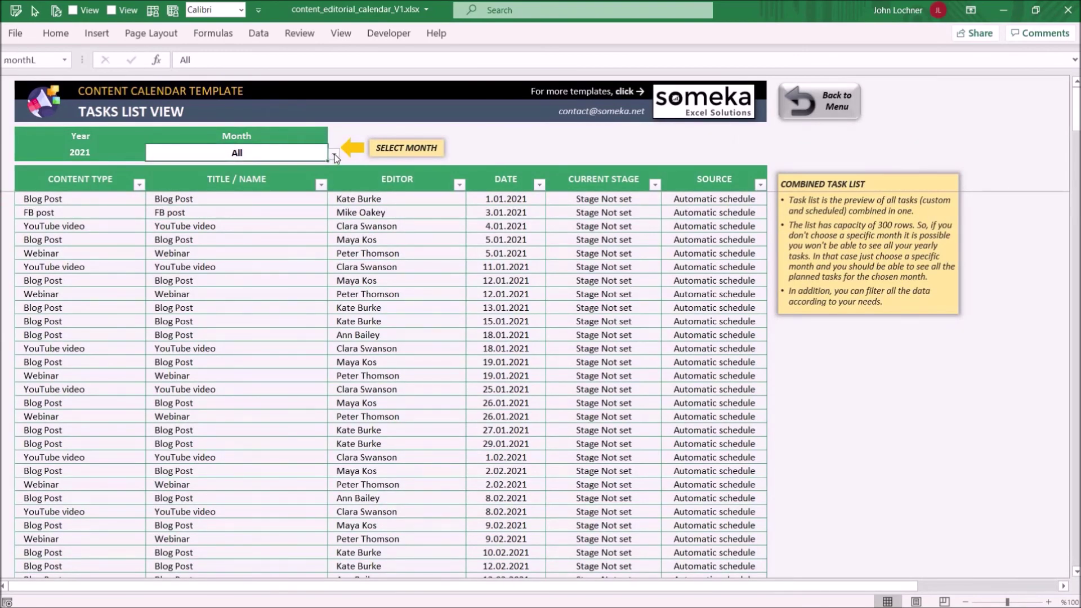
click(334, 154)
click(248, 176)
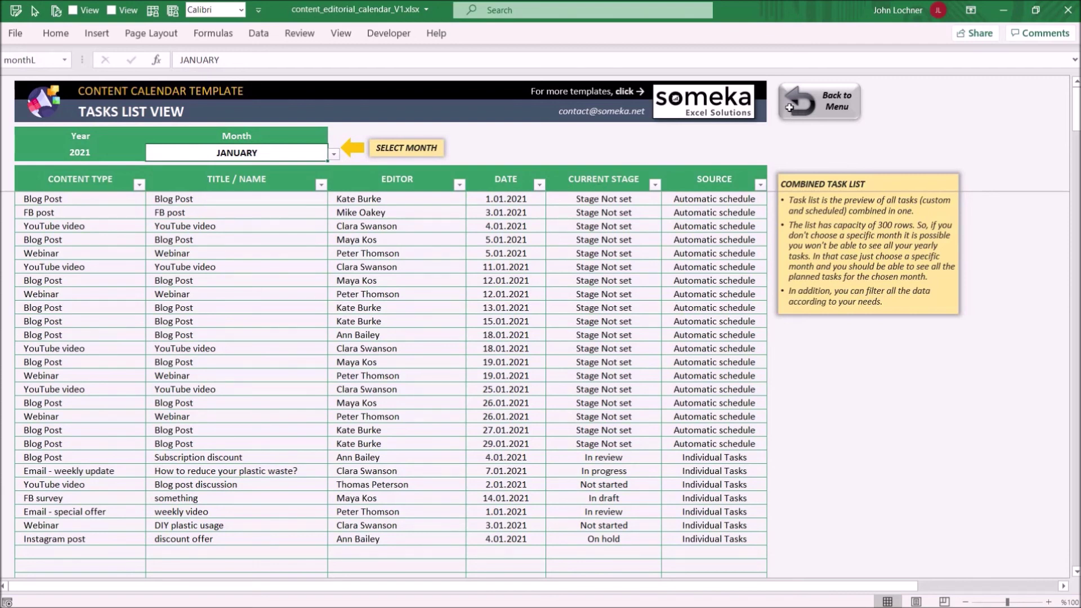
click(792, 109)
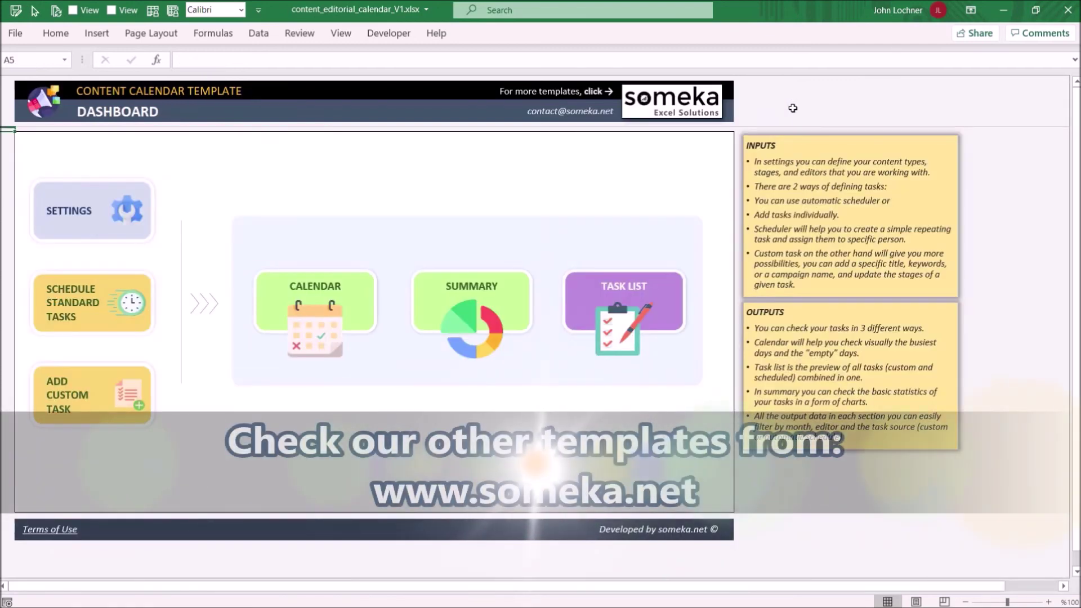